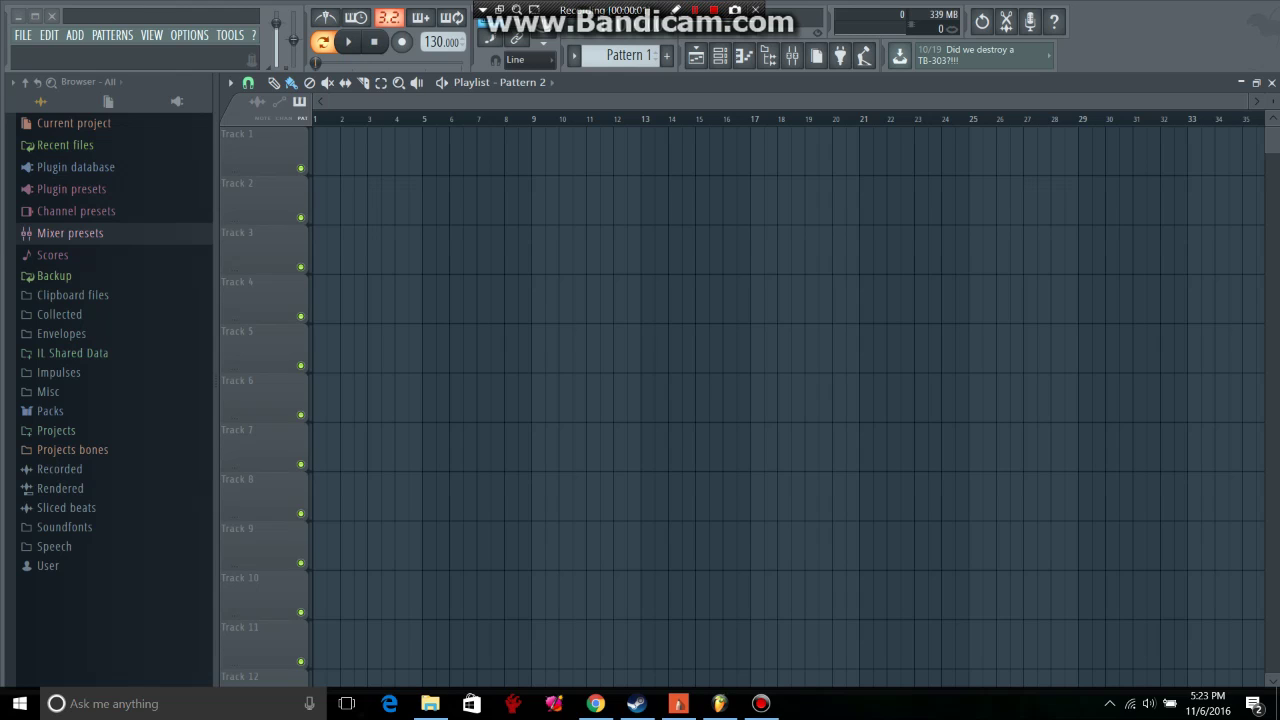
Step: Compare the browser's full folder listing with its Current project view, leaving the Current project contents shown
{"action": "left_click_drag", "start_coordinate": [645, 11], "coordinate": [1250, 5]}
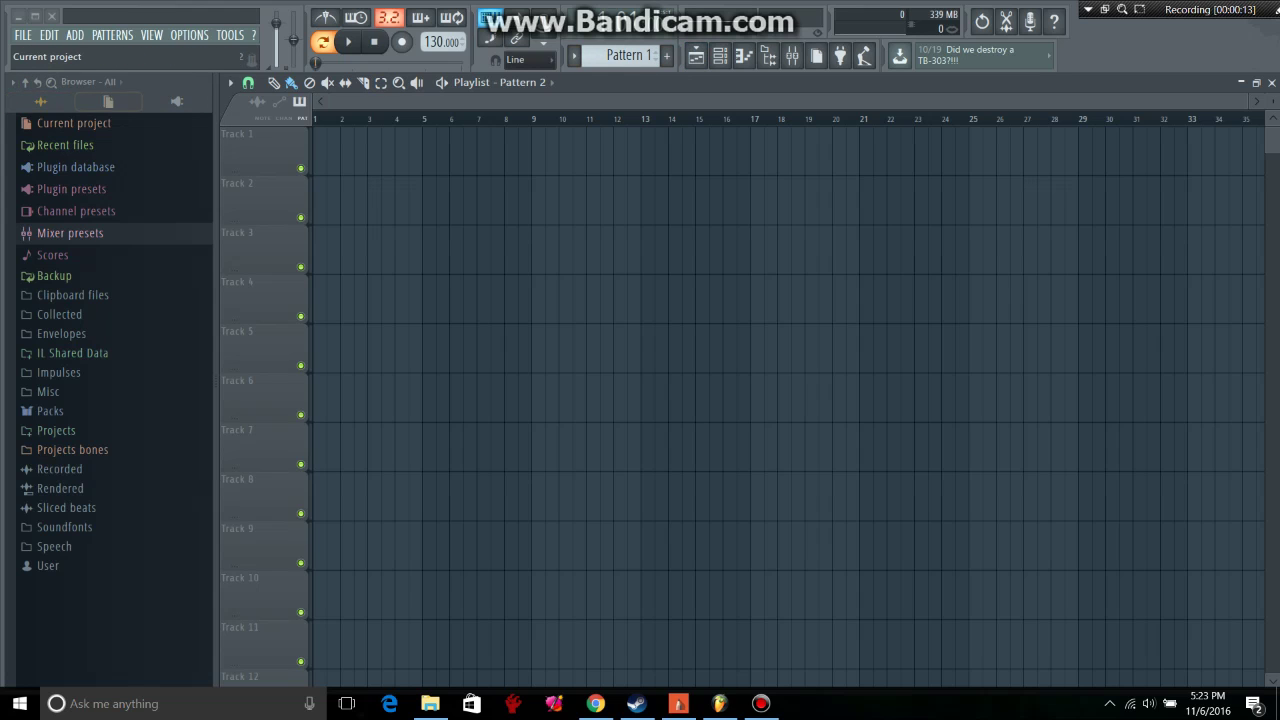
{"action": "left_click", "coordinate": [108, 102]}
{"action": "left_click", "coordinate": [40, 102]}
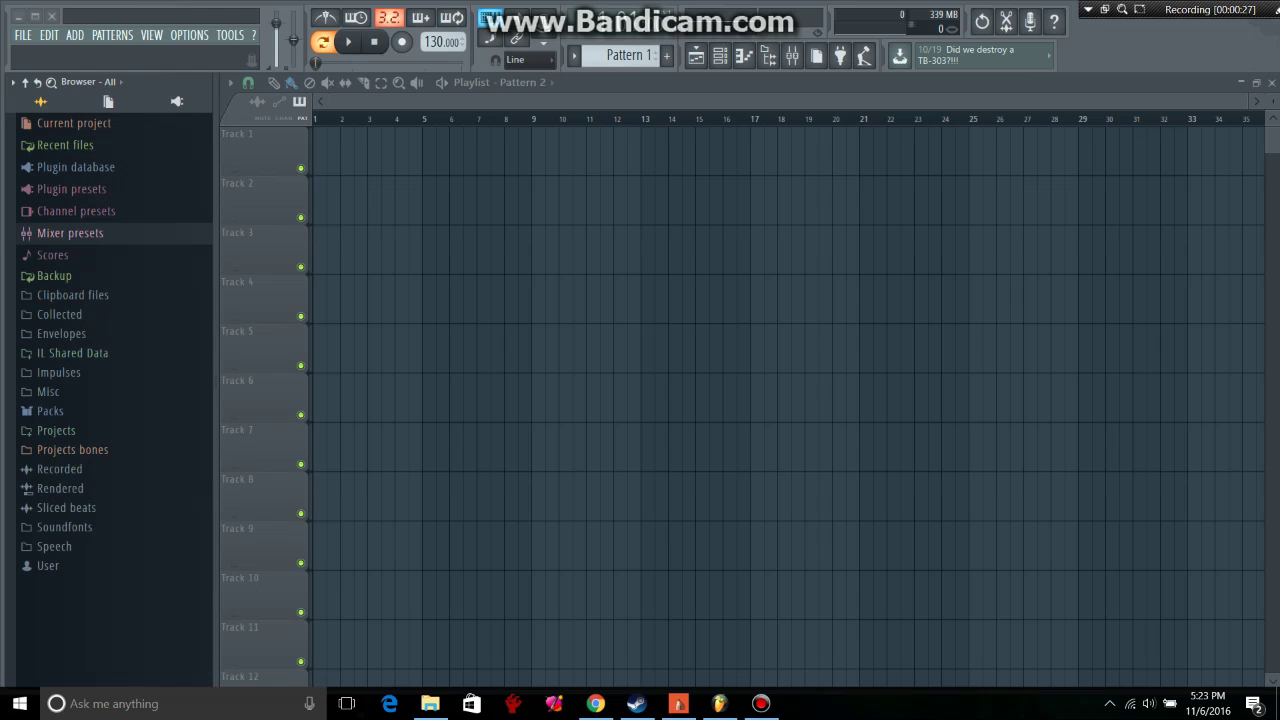
{"action": "left_click", "coordinate": [108, 102]}
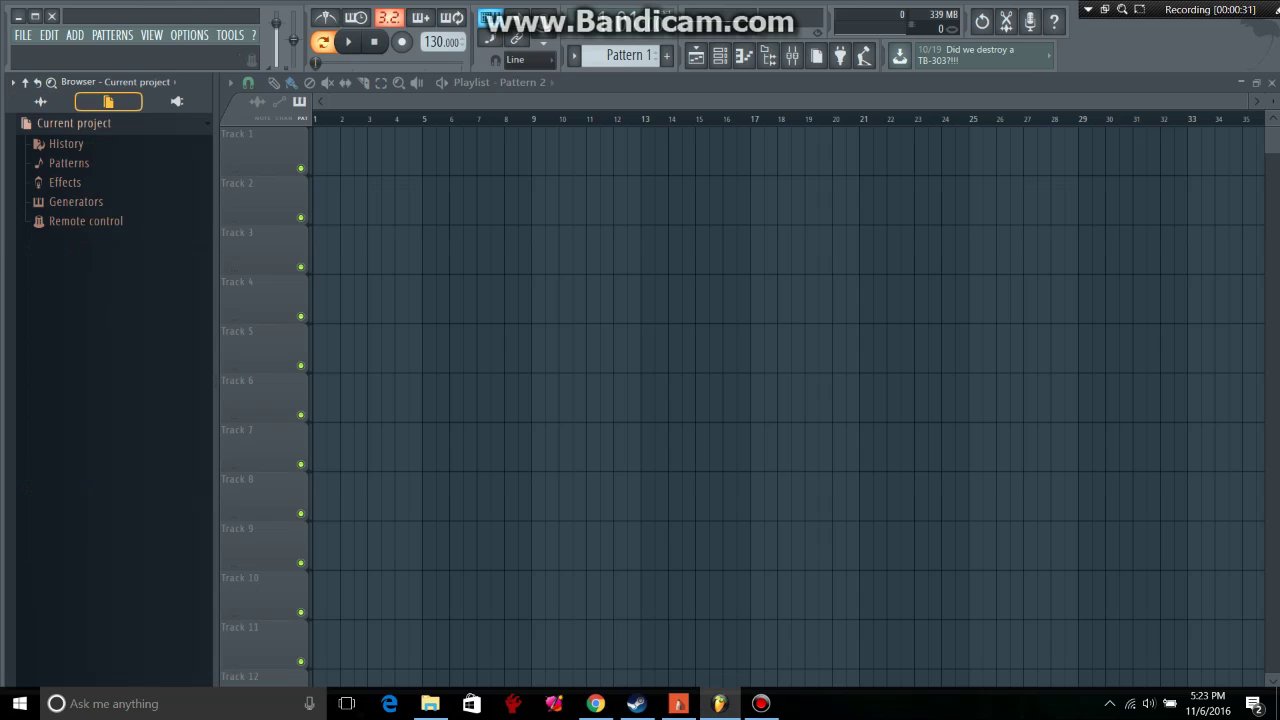
{"action": "left_click", "coordinate": [41, 102]}
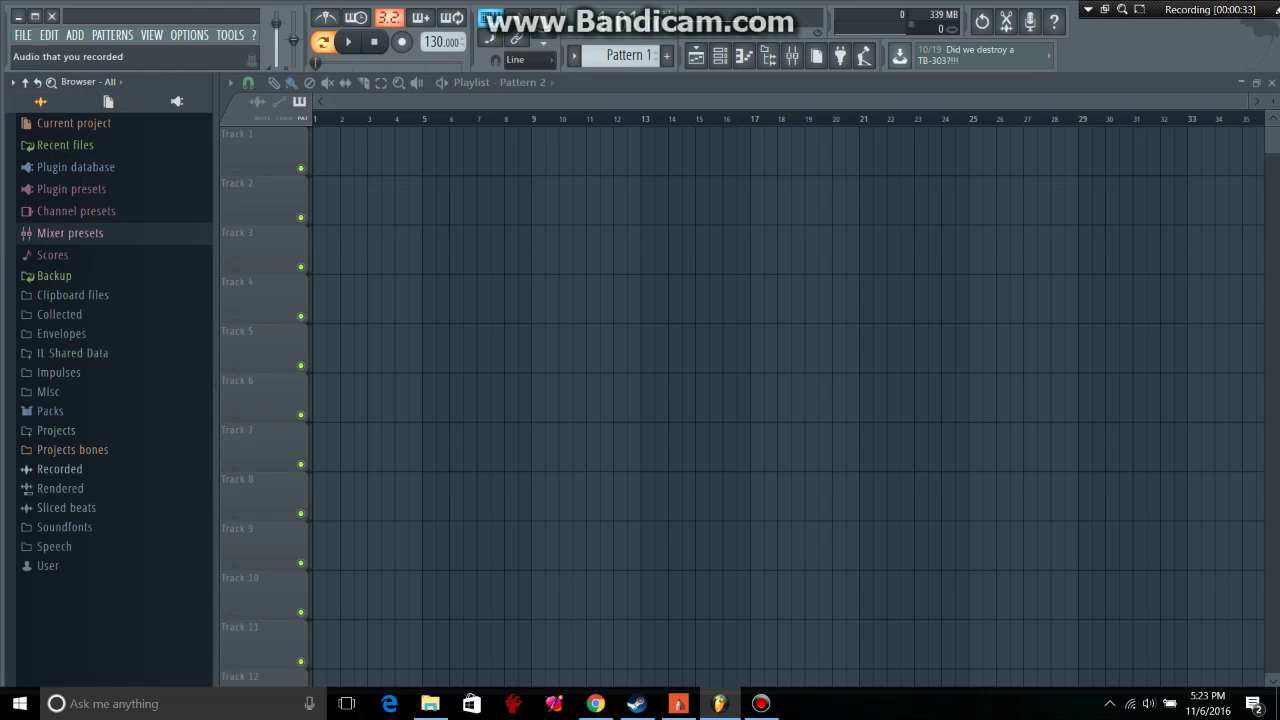
{"action": "left_click", "coordinate": [108, 101]}
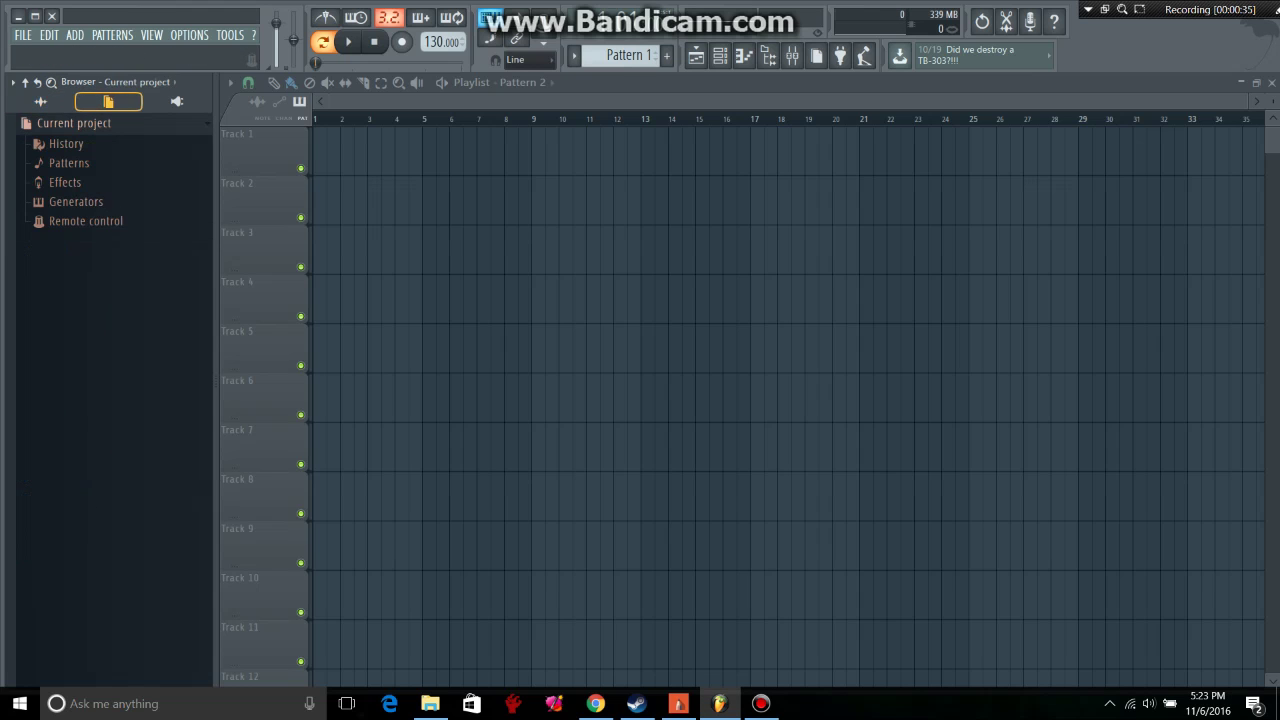
{"action": "left_click", "coordinate": [40, 101]}
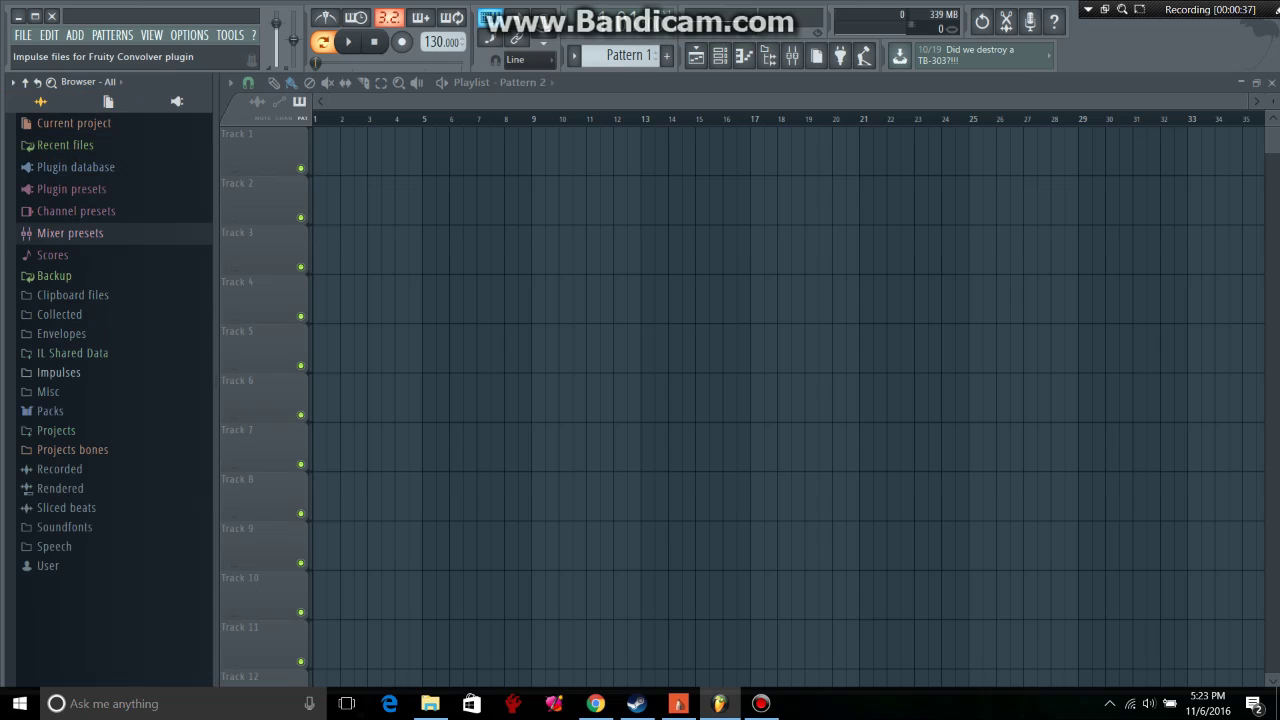
{"action": "left_click", "coordinate": [108, 101]}
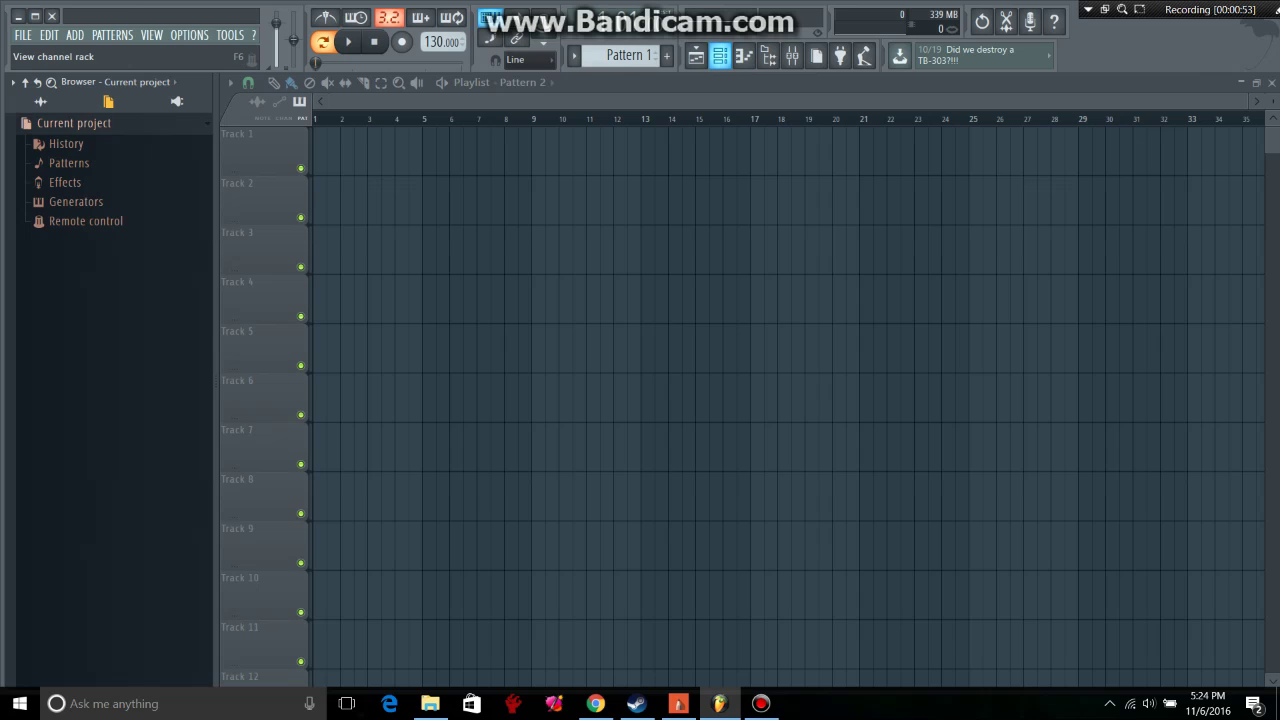
Step: Open the channel rack and move it down over the playlist, clear of the toolbar
{"action": "left_click", "coordinate": [768, 56]}
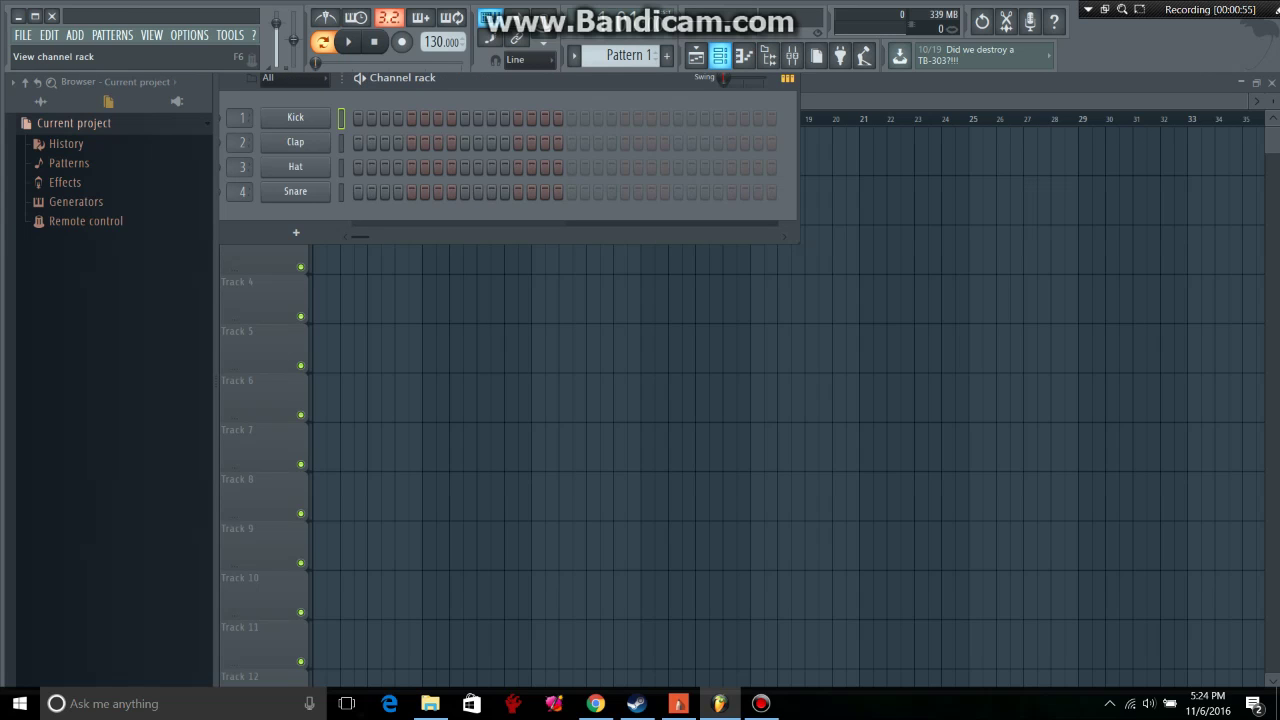
{"action": "left_click_drag", "start_coordinate": [500, 78], "coordinate": [511, 189]}
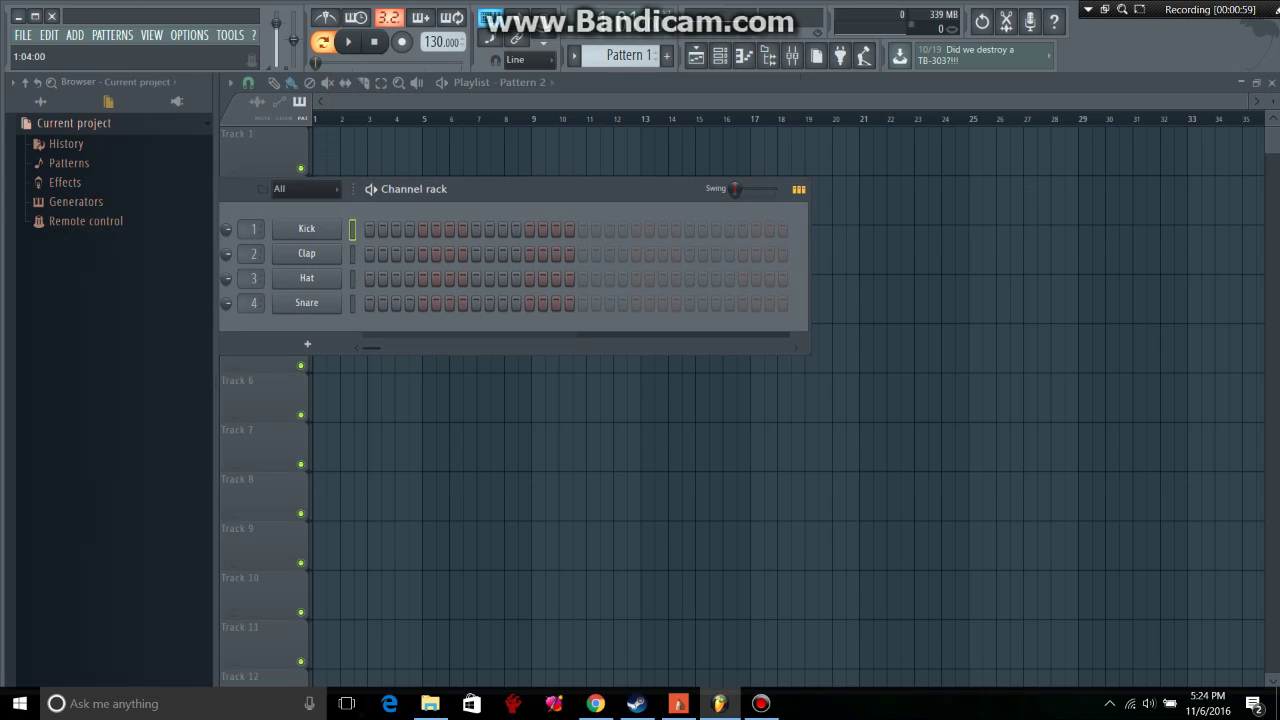
Step: Place Kick hits on steps 1, 5, 9 and 13 in the channel rack
{"action": "left_click", "coordinate": [369, 230]}
{"action": "left_click", "coordinate": [423, 229]}
{"action": "left_click", "coordinate": [476, 229]}
{"action": "left_click", "coordinate": [529, 229]}
Step: Place Hat hits on steps 1 and 9 and remove the Kick hits from steps 5 and 13
{"action": "left_click", "coordinate": [476, 278]}
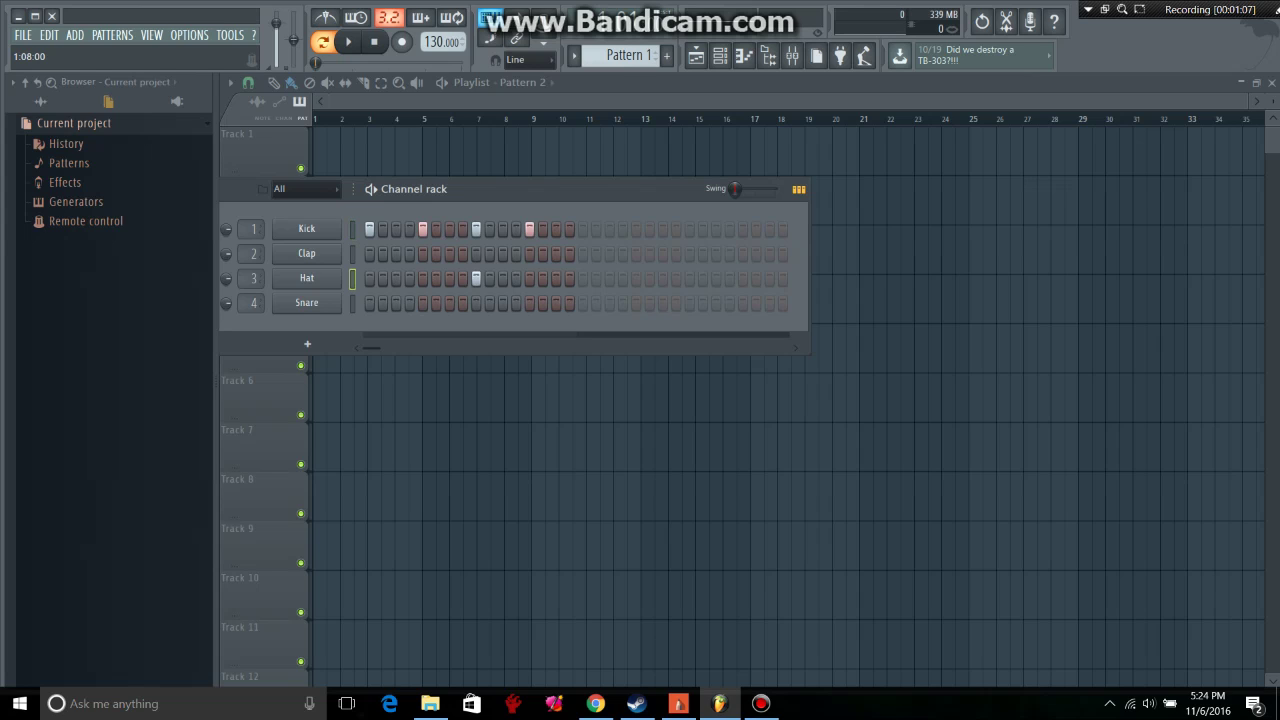
{"action": "right_click", "coordinate": [476, 278]}
{"action": "left_click", "coordinate": [476, 278]}
{"action": "left_click", "coordinate": [369, 278]}
{"action": "right_click", "coordinate": [423, 229]}
{"action": "right_click", "coordinate": [529, 229]}
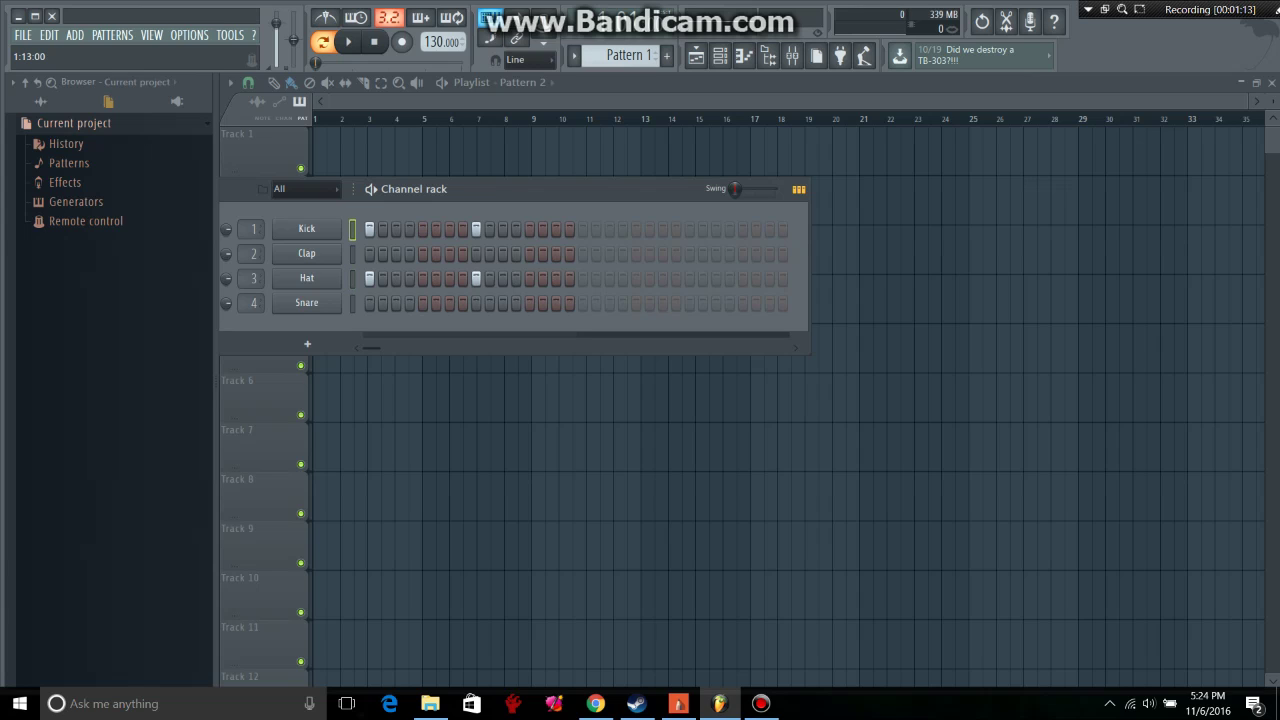
Step: Add Hat and Snare hits on steps 5 and 13, and play the drum pattern briefly
{"action": "left_click", "coordinate": [529, 278]}
{"action": "left_click", "coordinate": [422, 278]}
{"action": "left_click", "coordinate": [529, 303]}
{"action": "left_click", "coordinate": [422, 303]}
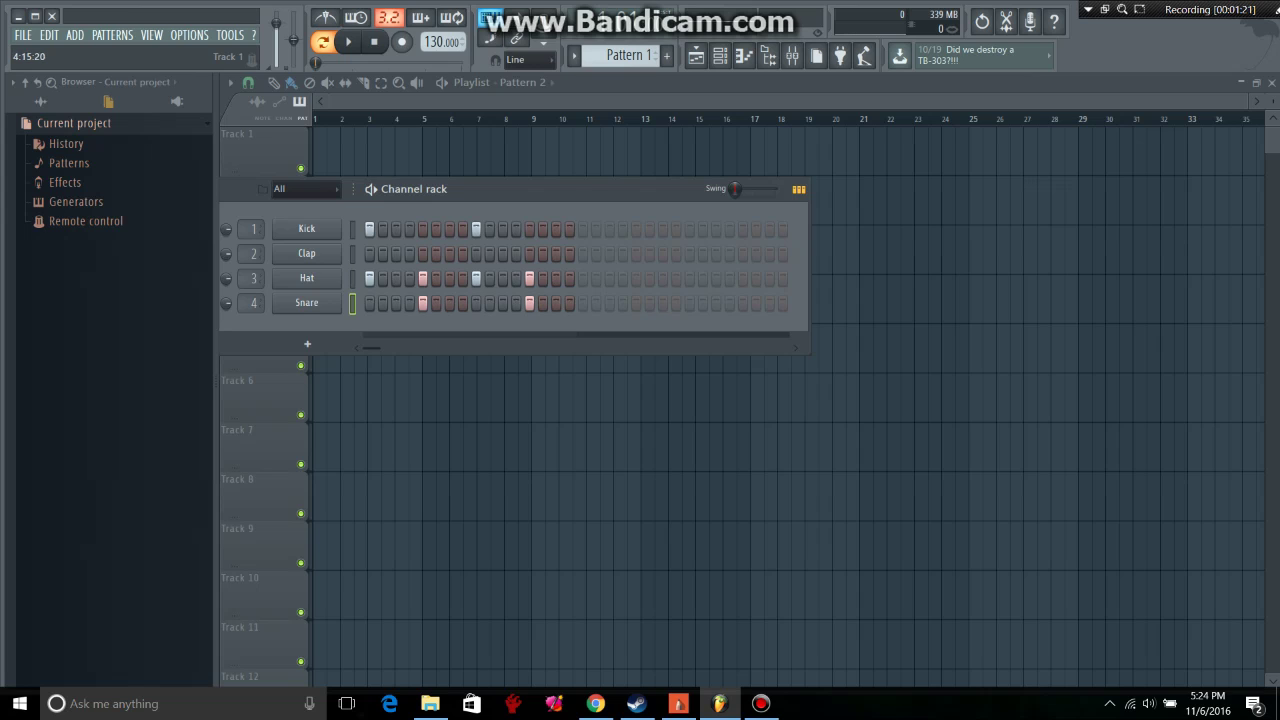
{"action": "left_click", "coordinate": [348, 41]}
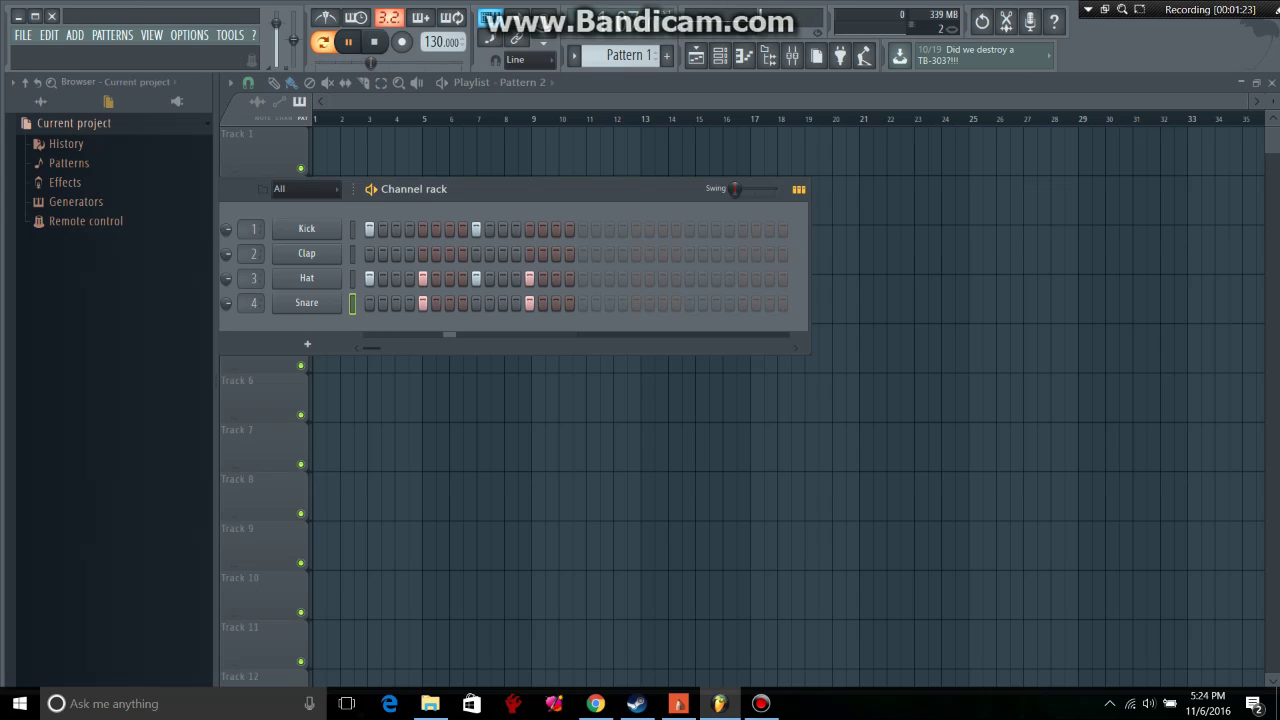
{"action": "left_click", "coordinate": [348, 41]}
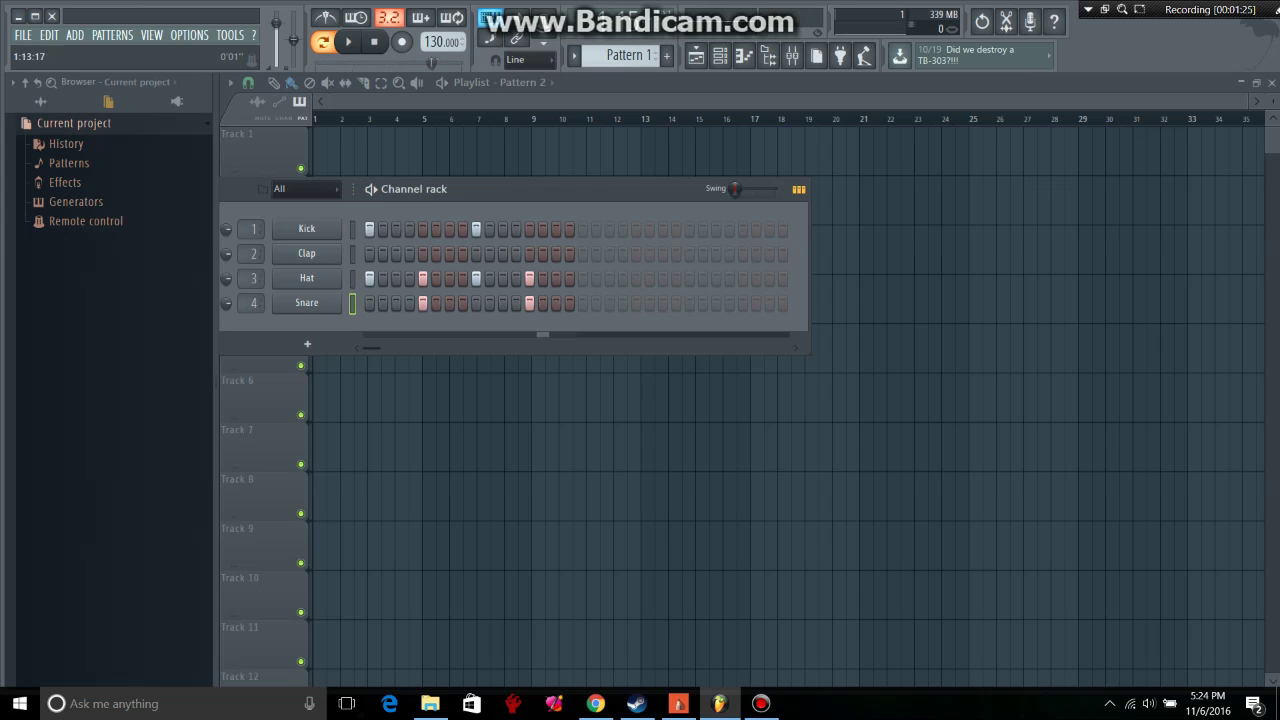
Step: Clear all Kick, Hat and Snare steps from the drum pattern
{"action": "right_click", "coordinate": [338, 228]}
{"action": "key", "text": "Escape"}
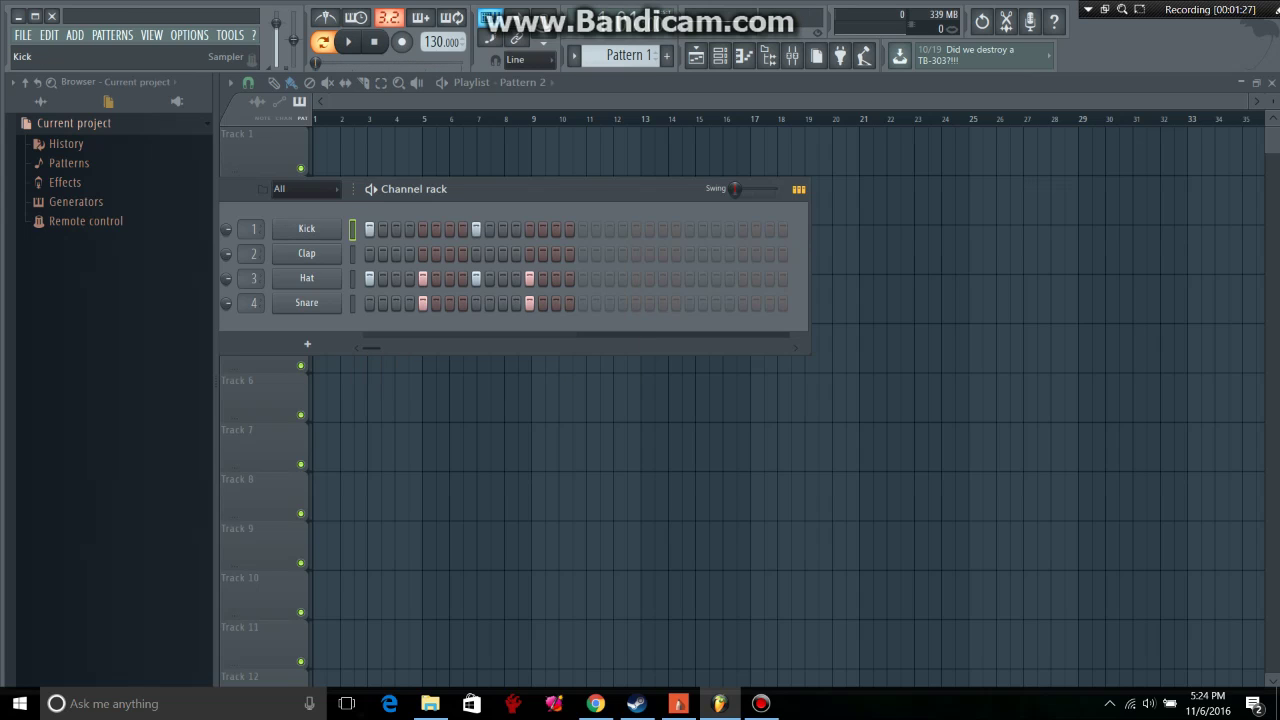
{"action": "left_click_drag", "start_coordinate": [436, 230], "coordinate": [370, 230]}
{"action": "left_click_drag", "start_coordinate": [476, 230], "coordinate": [370, 230]}
{"action": "left_click_drag", "start_coordinate": [370, 279], "coordinate": [530, 279]}
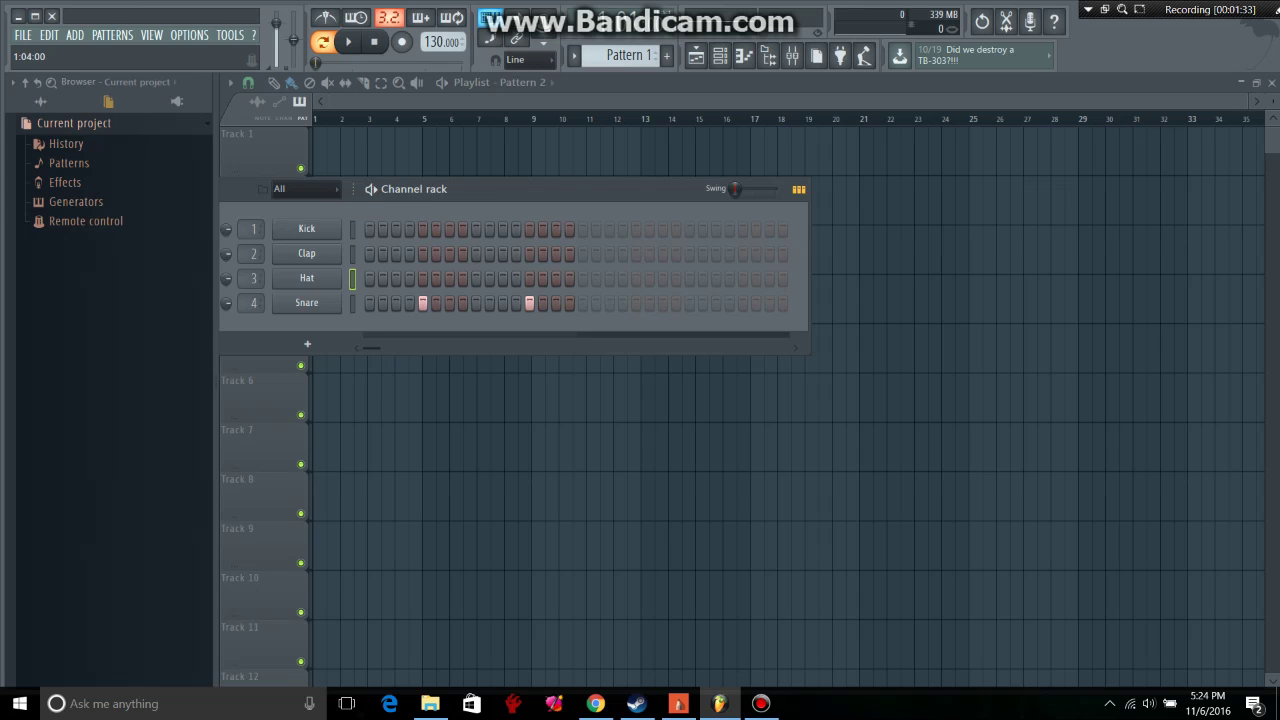
{"action": "right_click", "coordinate": [422, 303]}
{"action": "right_click", "coordinate": [529, 303]}
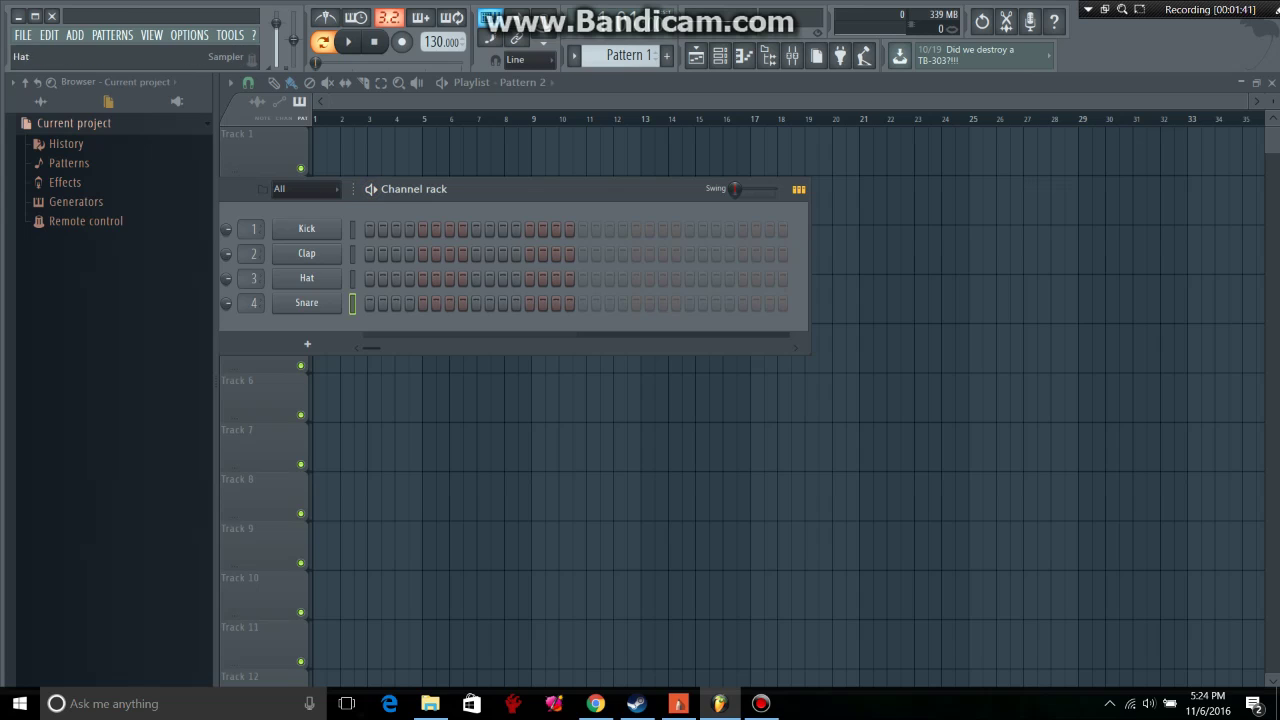
Step: Add an FL Keys channel to the channel rack and open its piano roll
{"action": "left_click", "coordinate": [307, 343]}
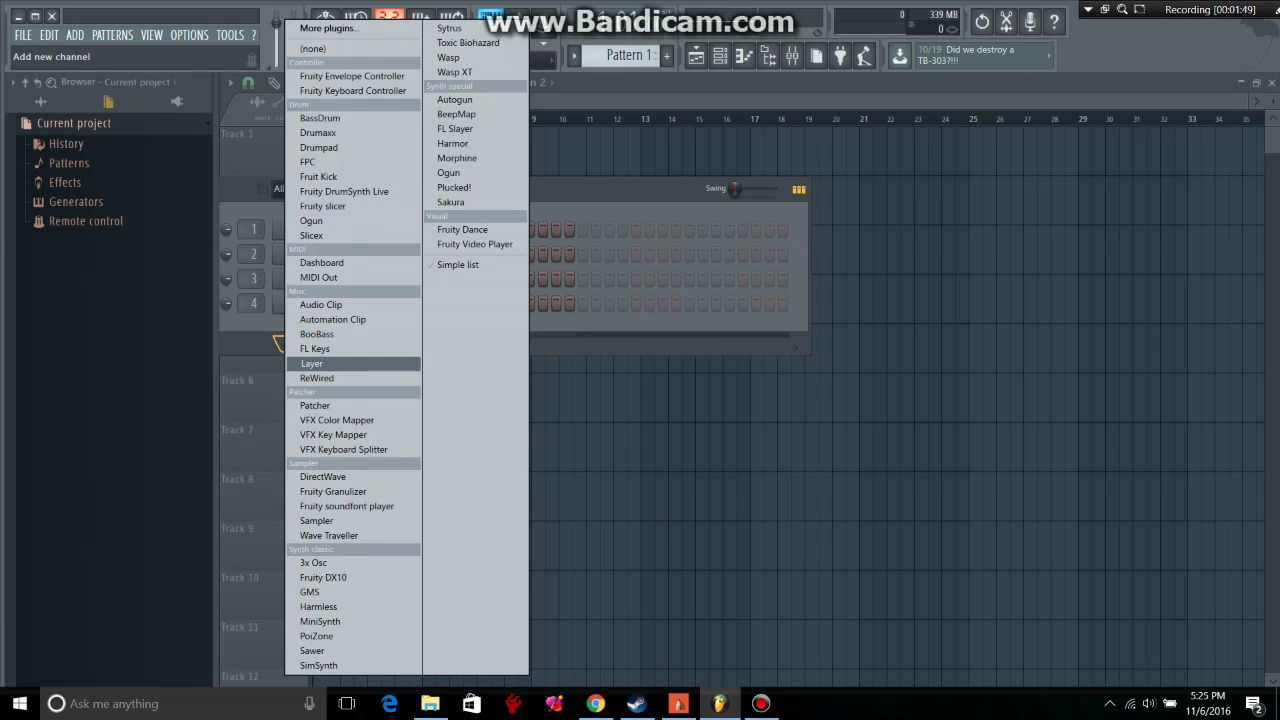
{"action": "left_click", "coordinate": [315, 348]}
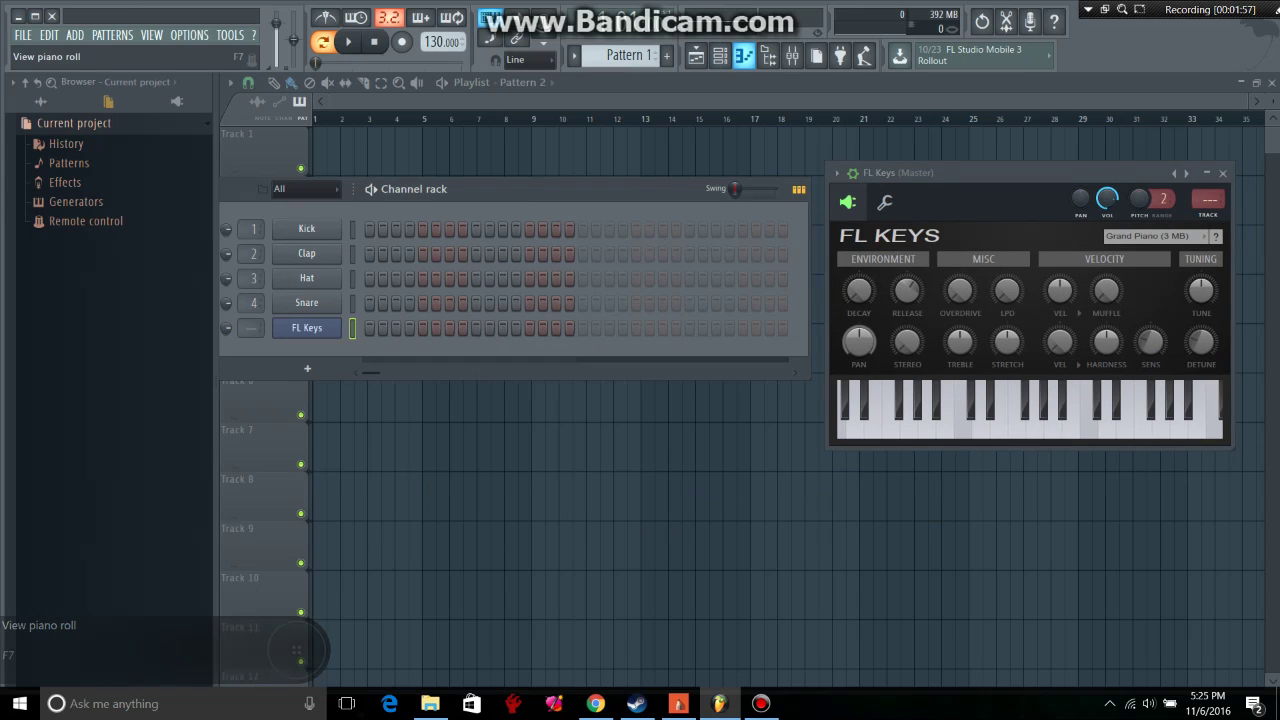
{"action": "left_click_drag", "start_coordinate": [1000, 173], "coordinate": [971, 222]}
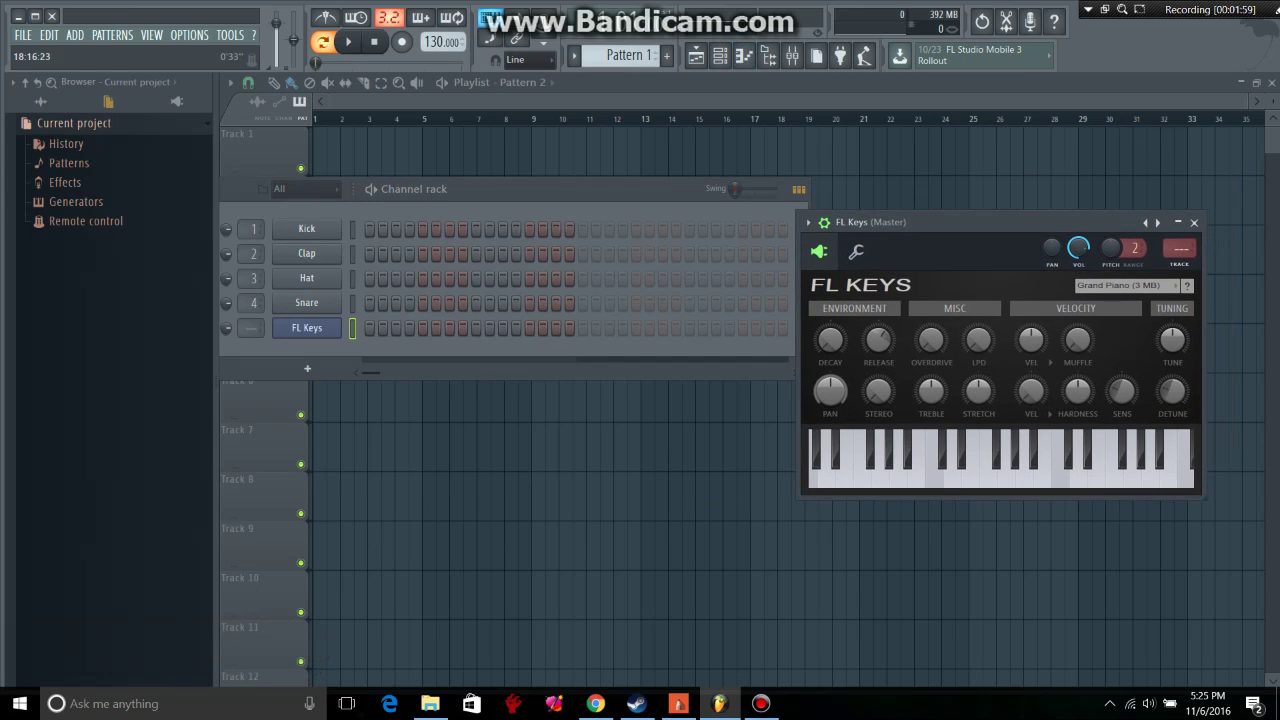
{"action": "left_click", "coordinate": [744, 55]}
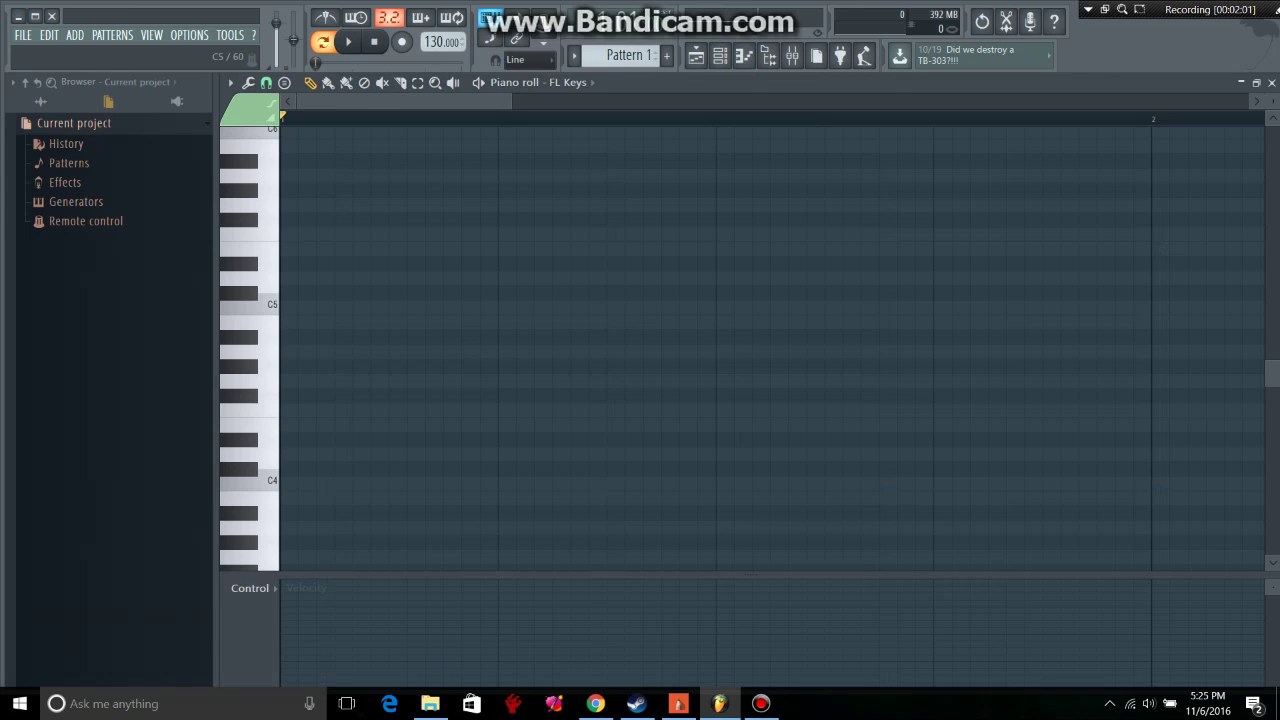
Step: Draw a C5 note at the very start of bar 1 in the FL Keys piano roll, deleting the stray trial notes
{"action": "left_click", "coordinate": [300, 306]}
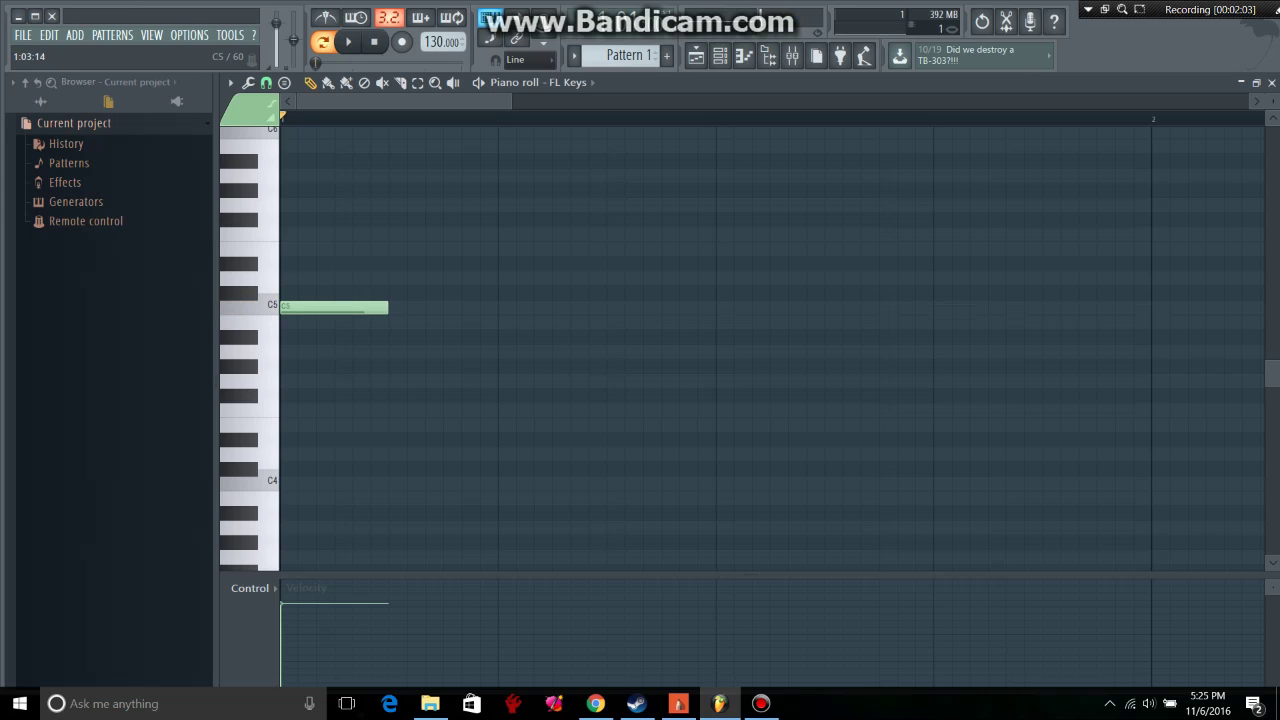
{"action": "left_click", "coordinate": [396, 322]}
{"action": "right_click", "coordinate": [402, 322]}
{"action": "right_click", "coordinate": [323, 307]}
{"action": "left_click", "coordinate": [300, 307]}
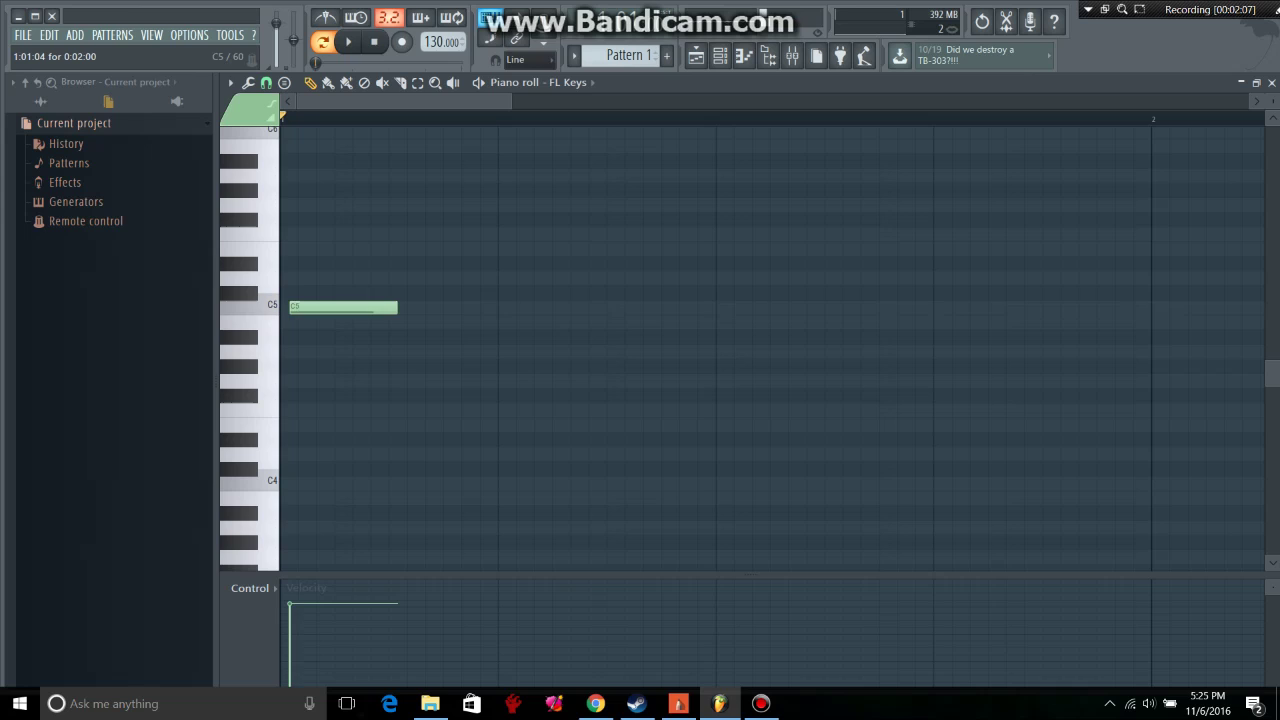
{"action": "right_click", "coordinate": [322, 307]}
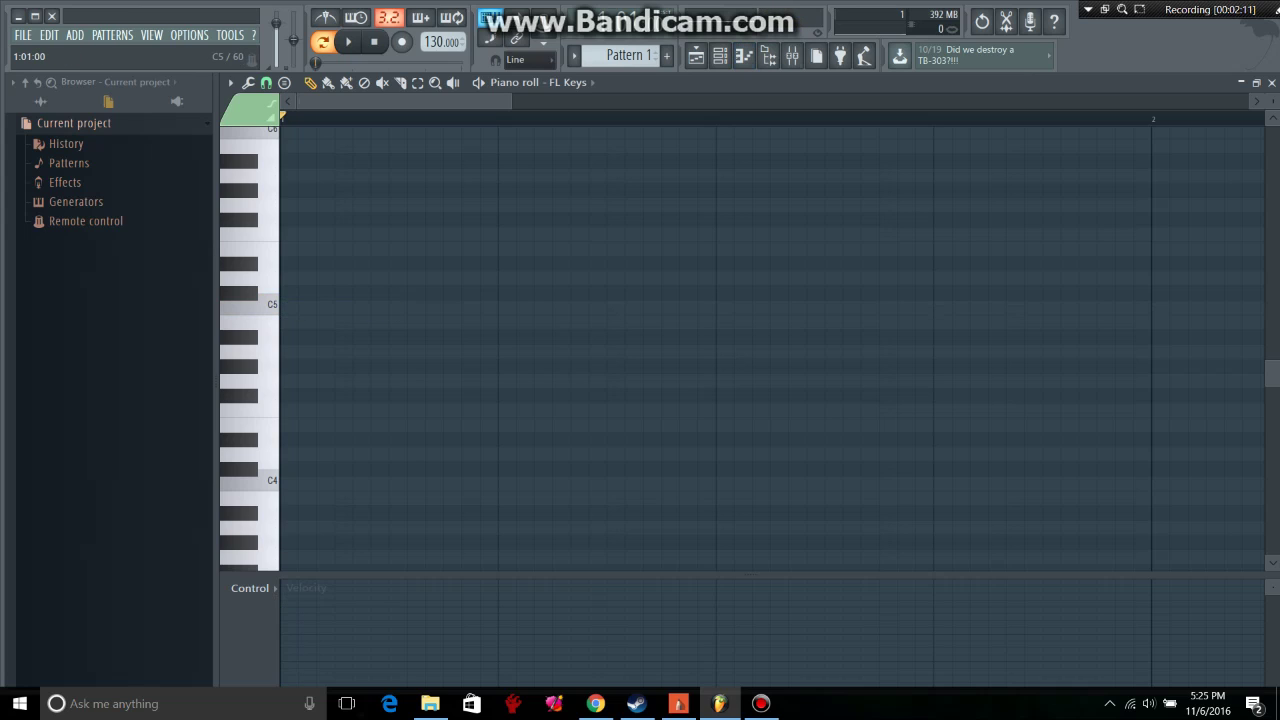
{"action": "left_click", "coordinate": [290, 307]}
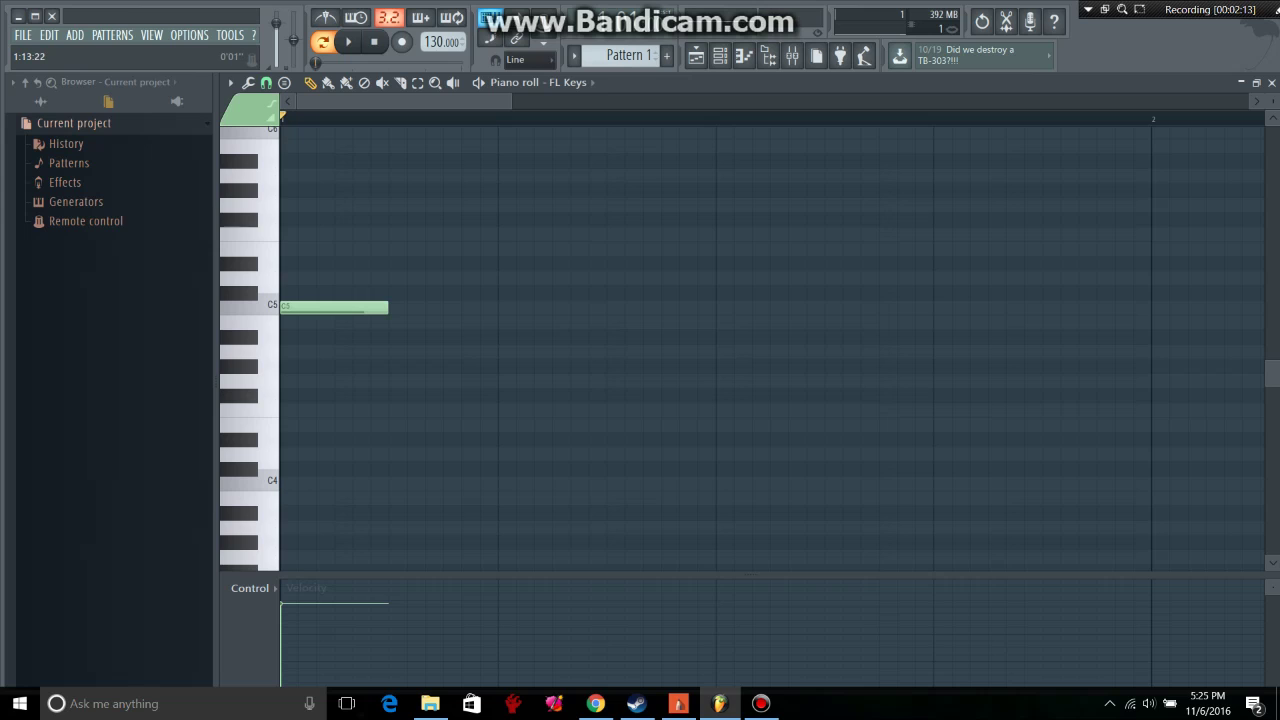
Step: Play back the piano chord progression, stop it, and return the playhead to the start of the pattern
{"action": "left_click_drag", "start_coordinate": [1203, 12], "coordinate": [1046, 12]}
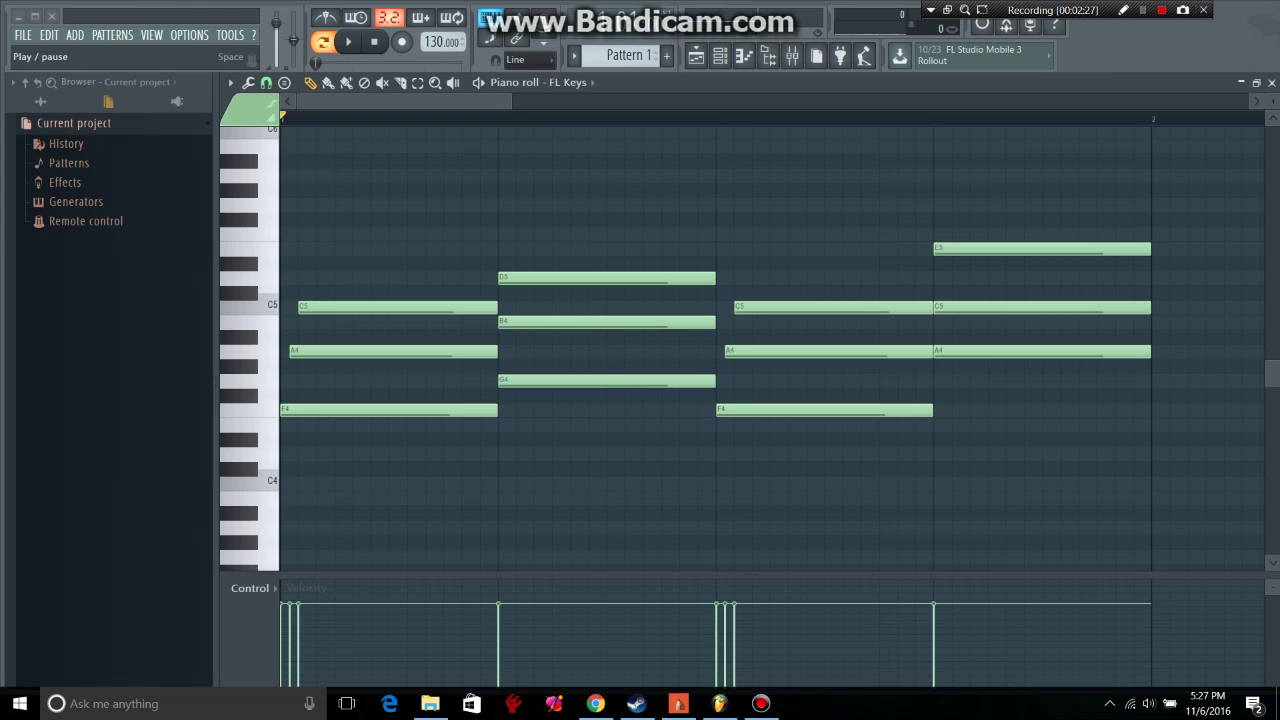
{"action": "key", "text": "space"}
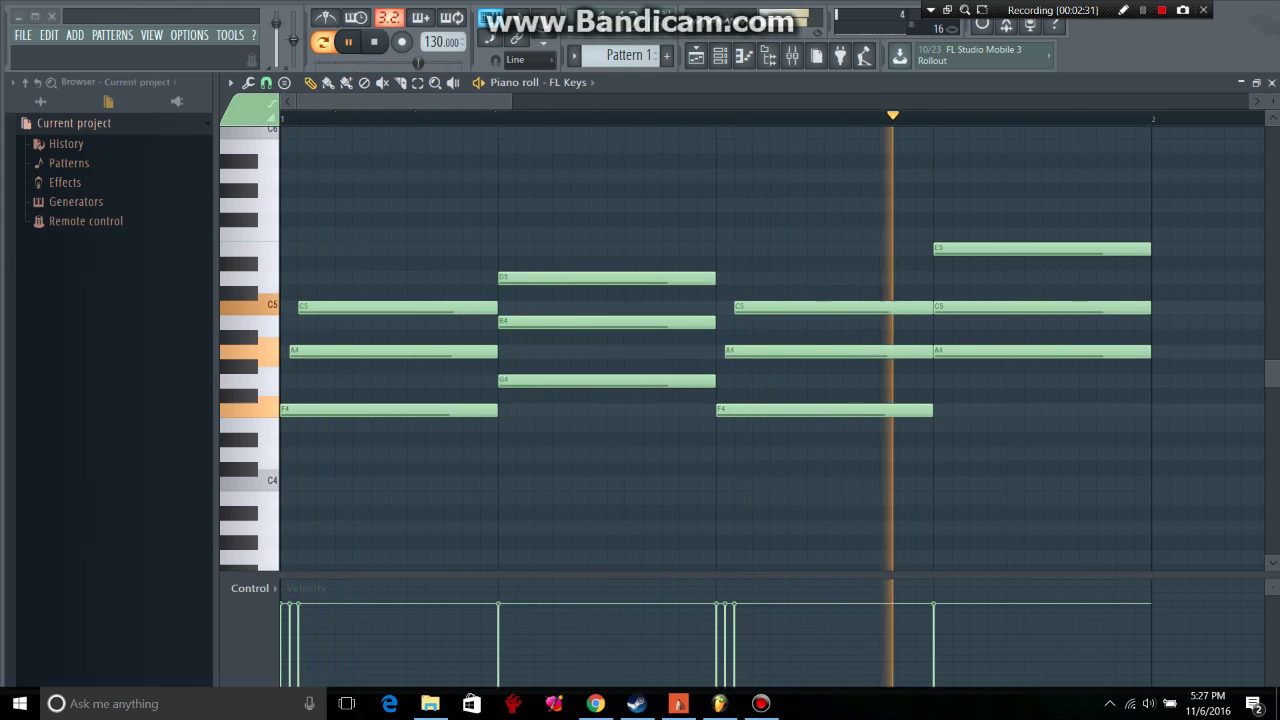
{"action": "key", "text": "space"}
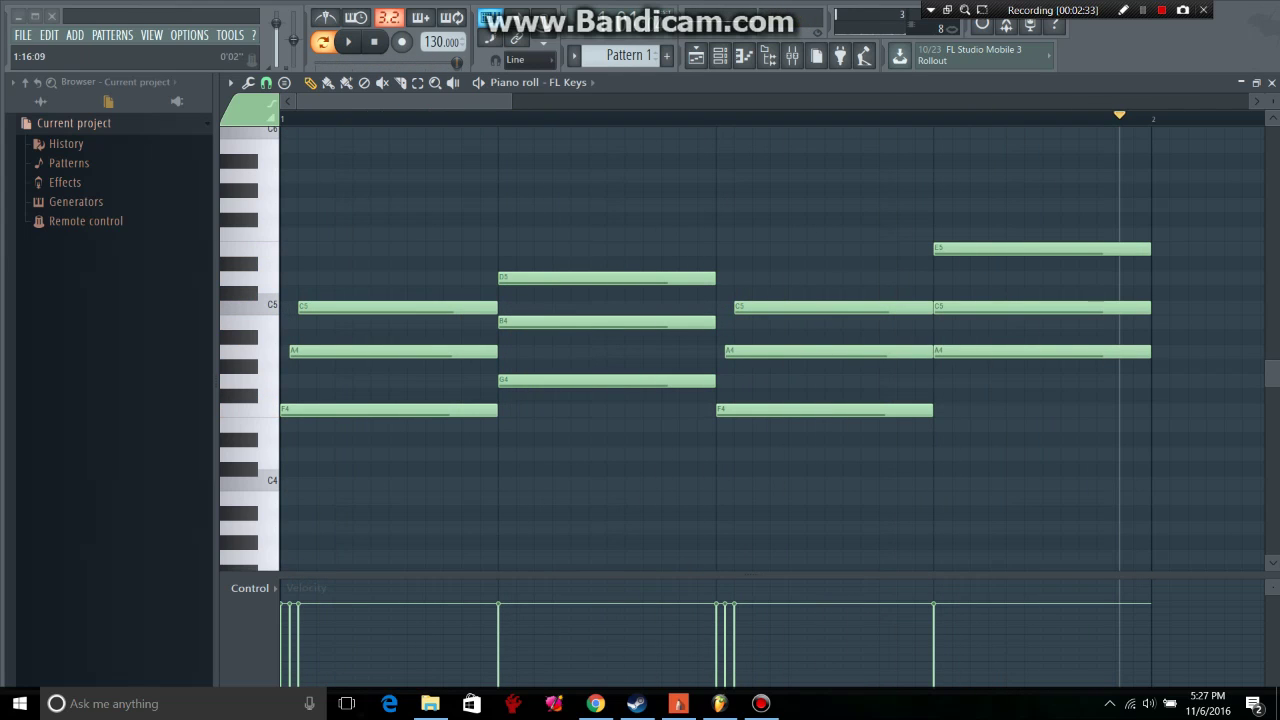
{"action": "left_click", "coordinate": [402, 118]}
{"action": "left_click_drag", "start_coordinate": [402, 118], "coordinate": [281, 118]}
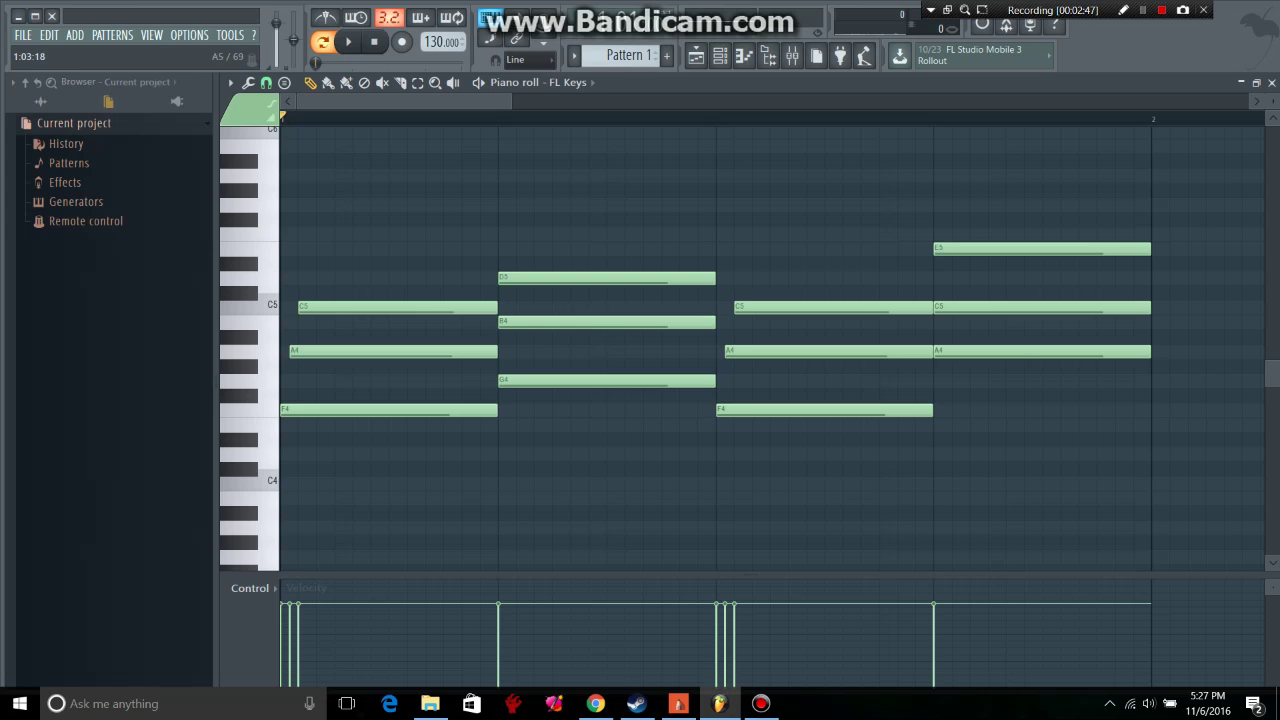
Step: Open the playlist and try placing Pattern 2 clips near the start of Track 1, removing them again
{"action": "left_click", "coordinate": [696, 56]}
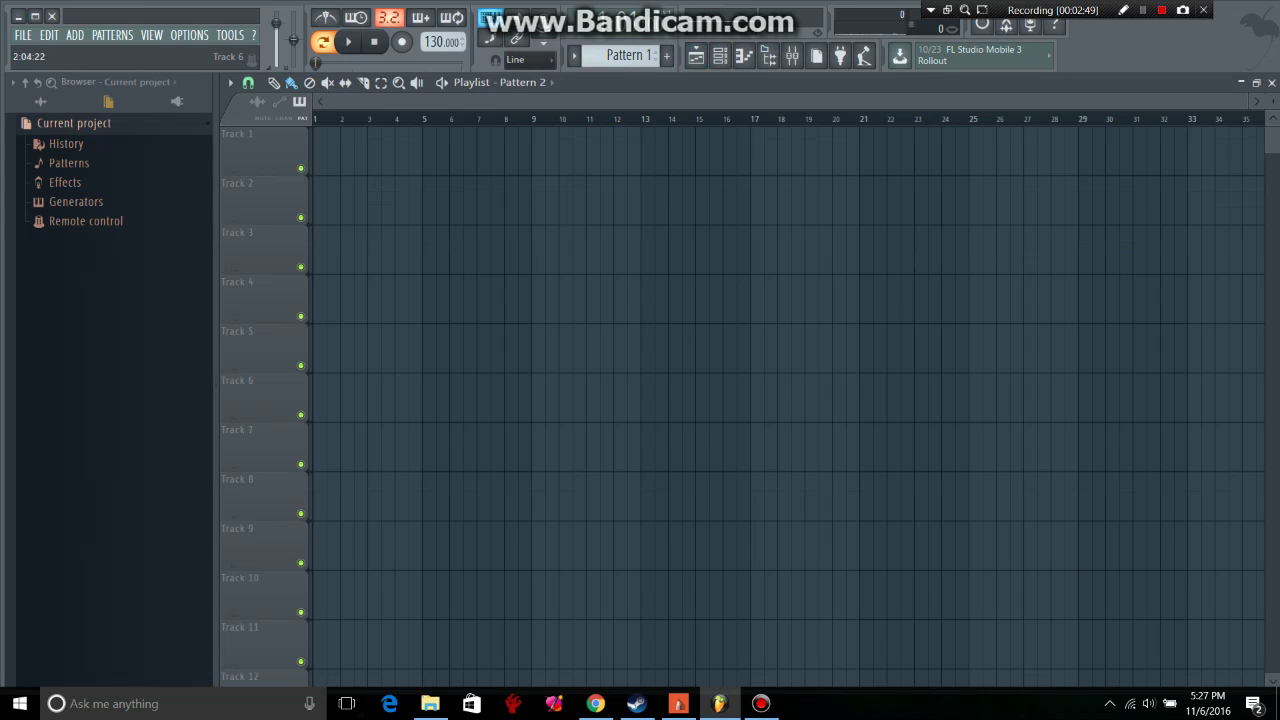
{"action": "left_click", "coordinate": [319, 152]}
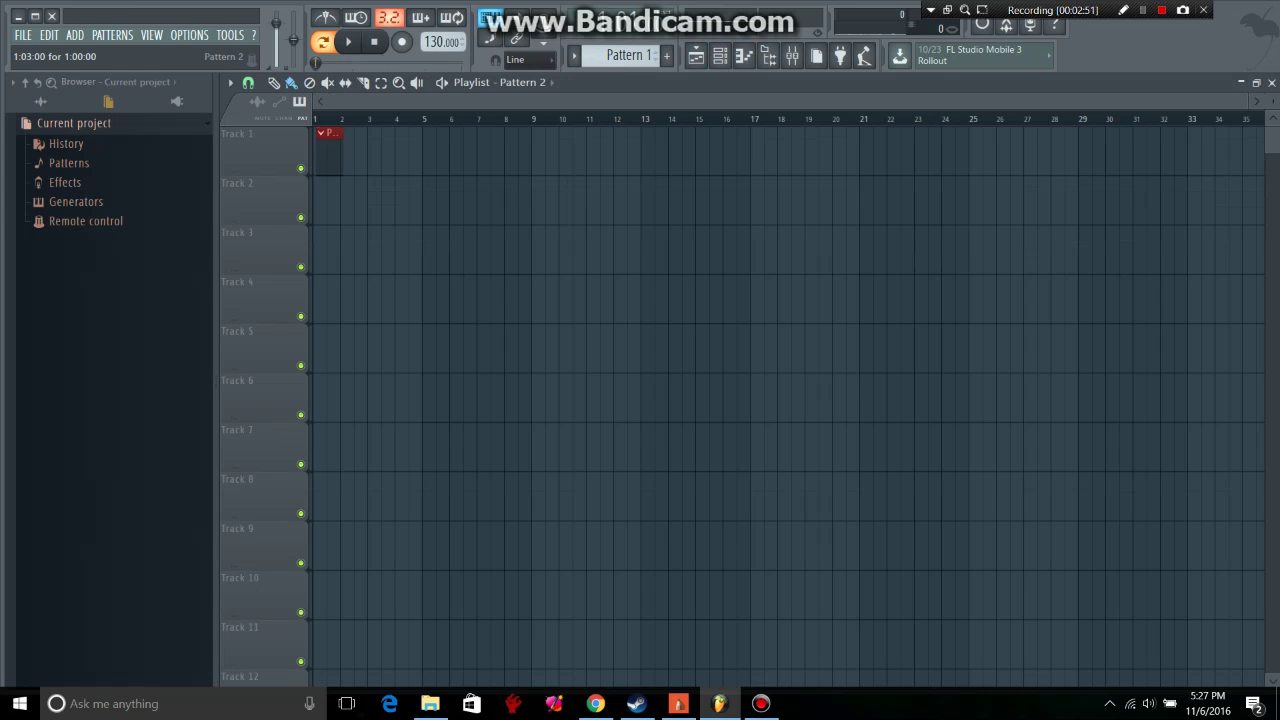
{"action": "right_click", "coordinate": [322, 152]}
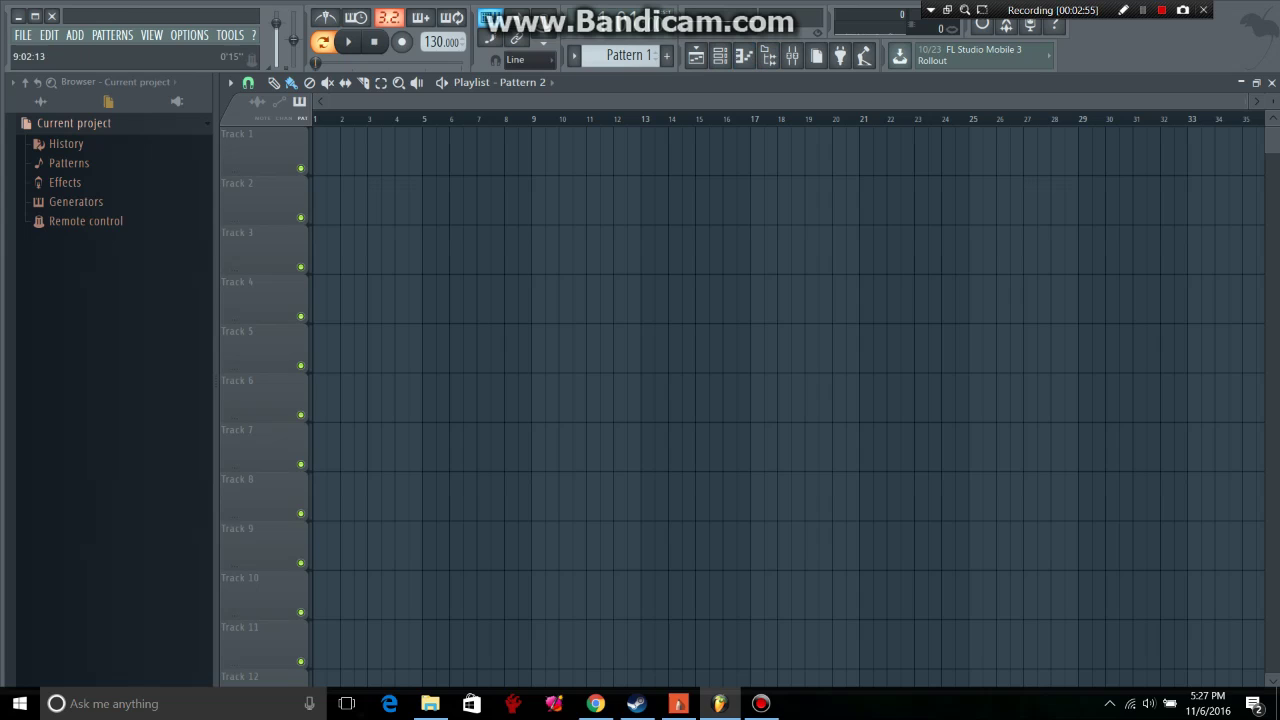
{"action": "left_click", "coordinate": [345, 150]}
{"action": "left_click_drag", "start_coordinate": [361, 150], "coordinate": [432, 150]}
{"action": "right_click", "coordinate": [425, 150]}
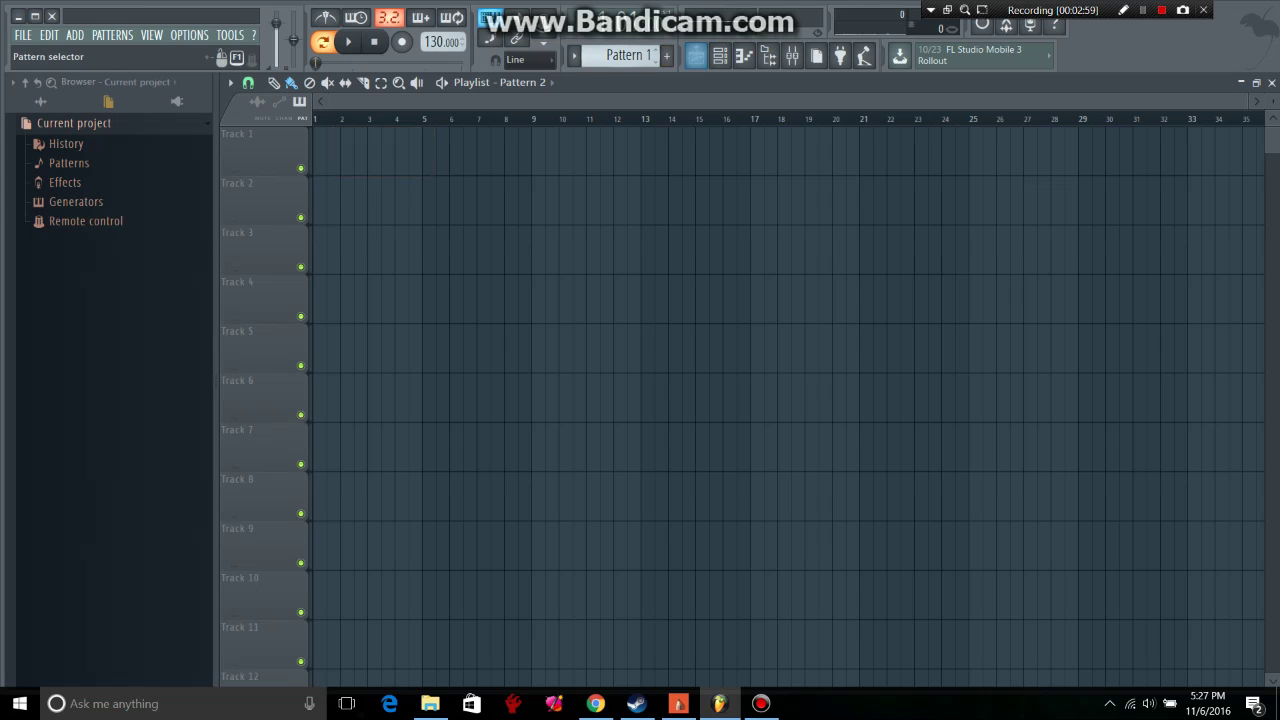
Step: Try to switch to the first empty pattern from the pattern options
{"action": "left_click", "coordinate": [574, 55]}
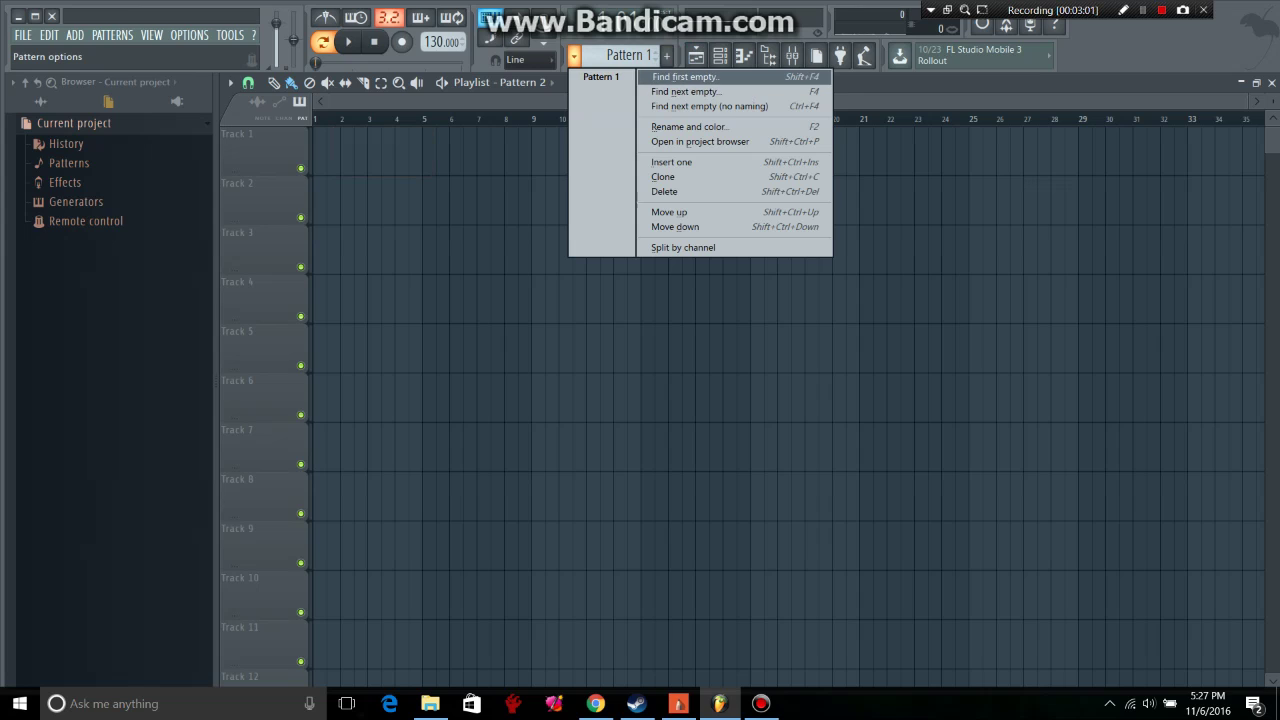
{"action": "left_click", "coordinate": [685, 77]}
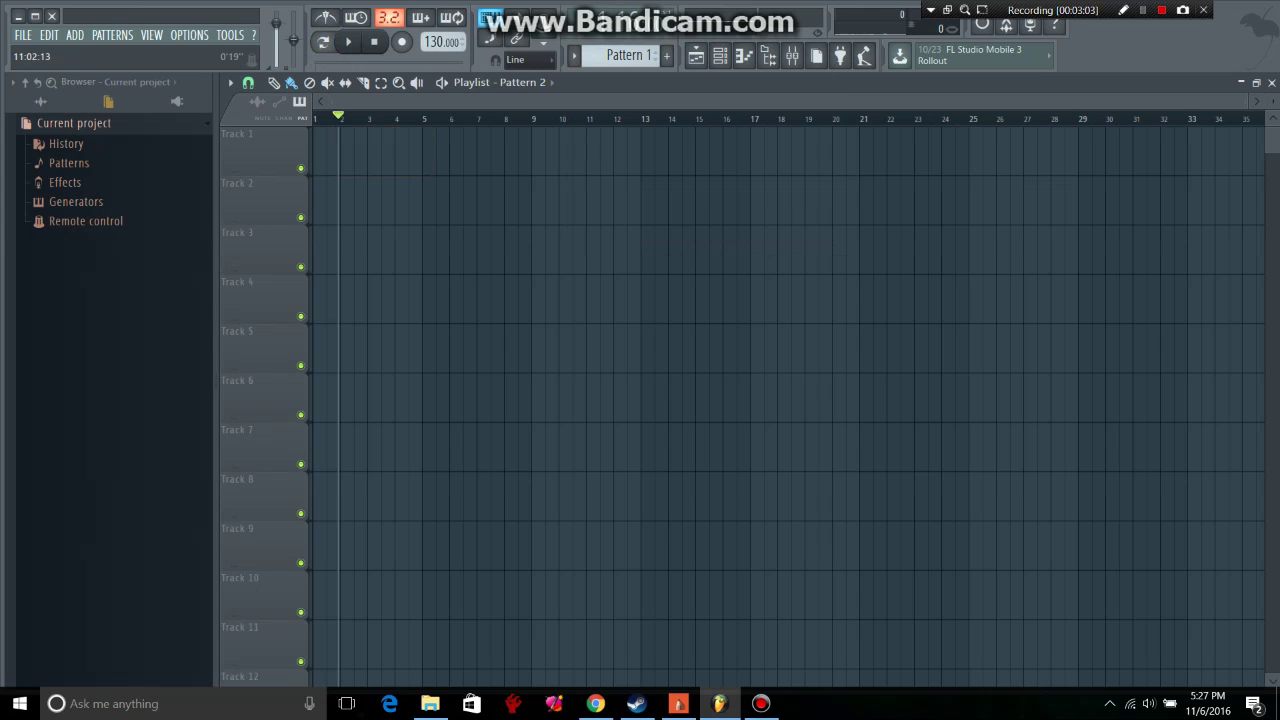
Step: Place Pattern 1 clips back to back on Track 1 of the playlist, filling bars 1 to 3
{"action": "key", "text": "space"}
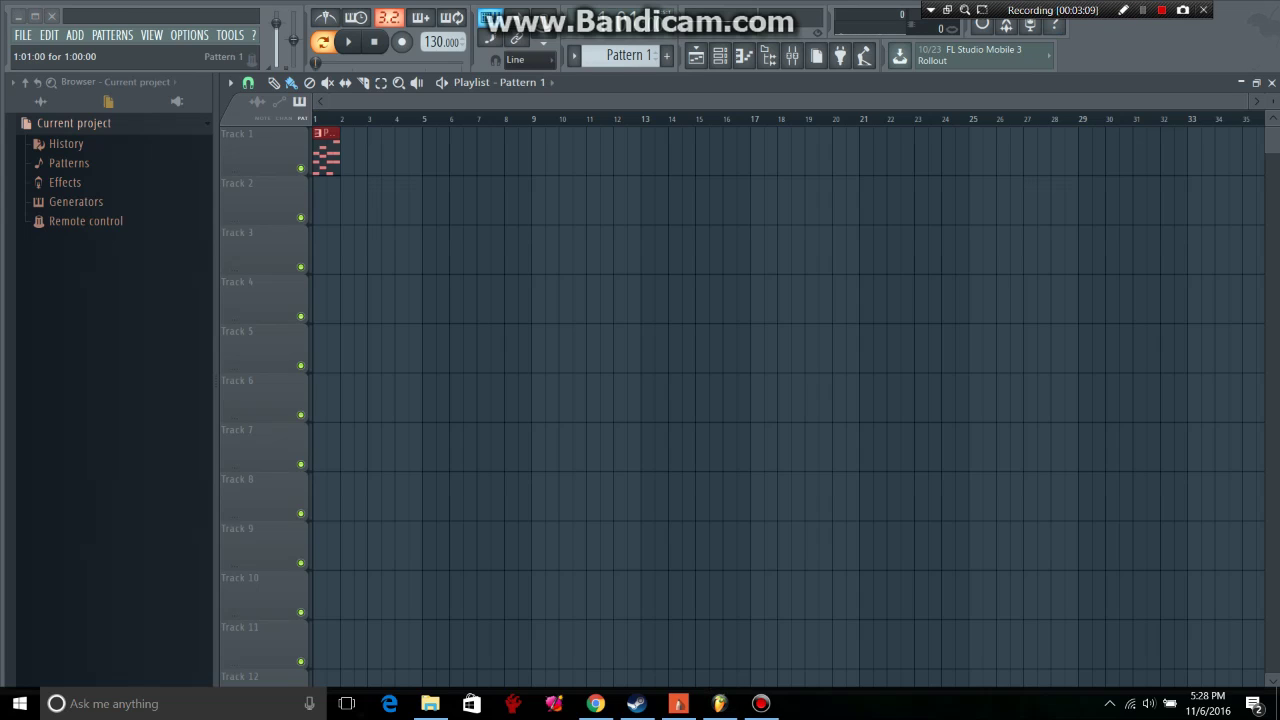
{"action": "left_click", "coordinate": [346, 142]}
{"action": "right_click", "coordinate": [346, 142]}
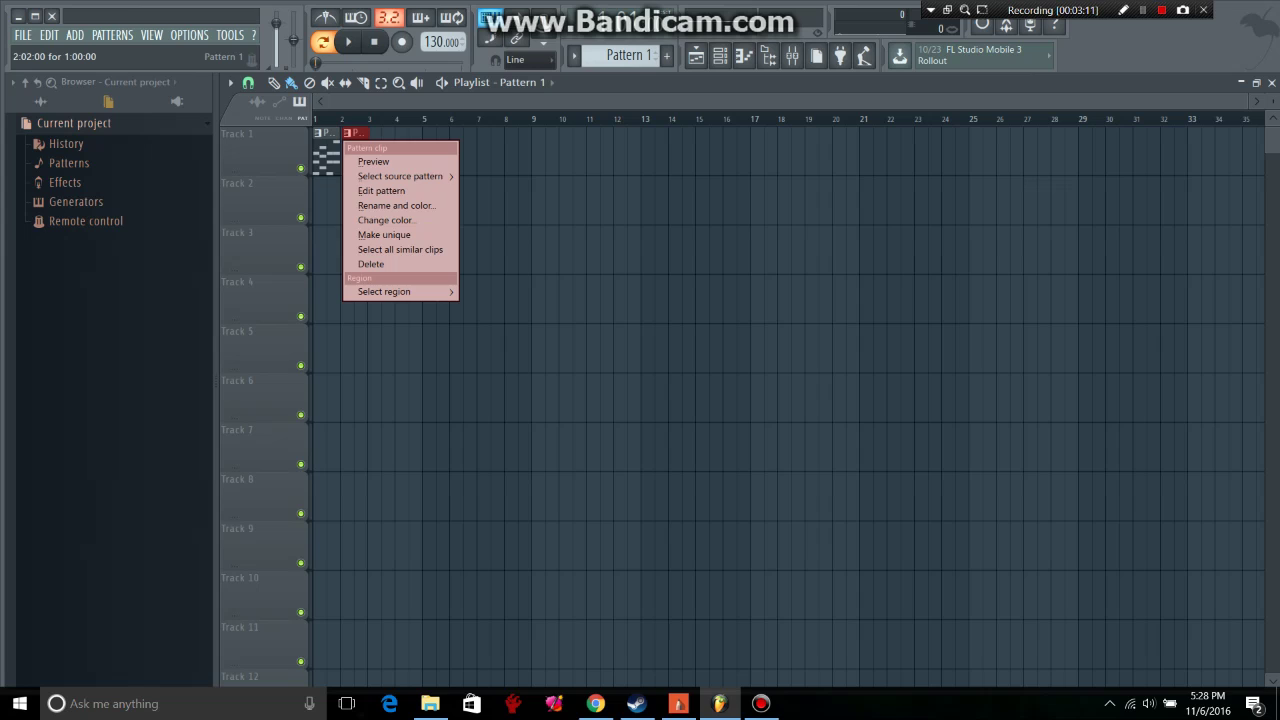
{"action": "key", "text": "Escape"}
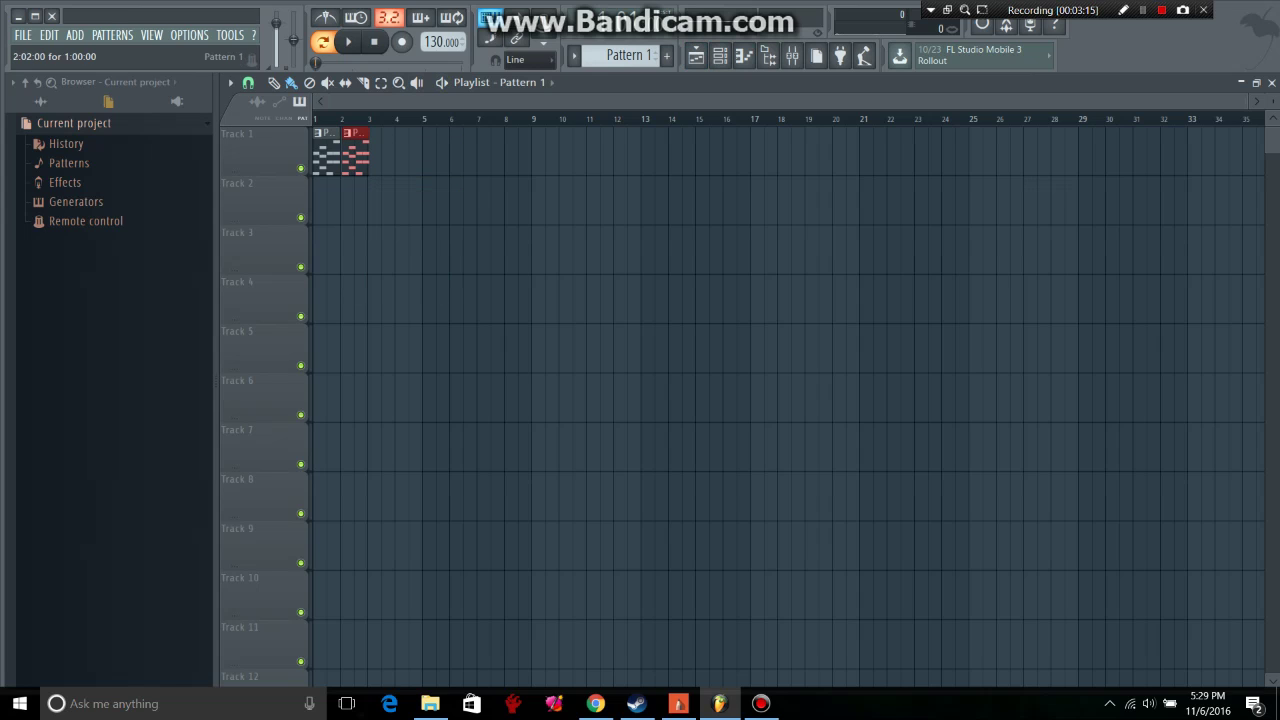
{"action": "left_click_drag", "start_coordinate": [354, 148], "coordinate": [352, 148]}
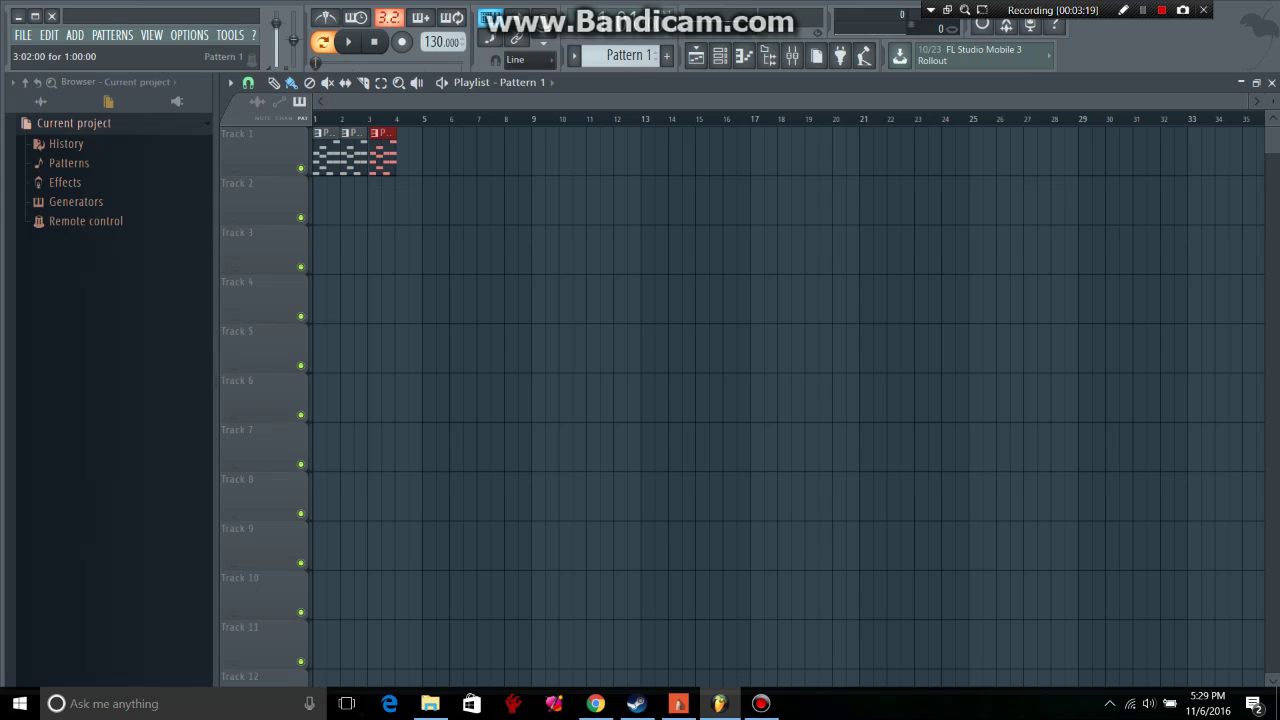
Step: Add a fourth Pattern 1 clip directly after the others at bar 4 of Track 1, plus a separate clip at bar 6
{"action": "left_click", "coordinate": [430, 152]}
{"action": "right_click", "coordinate": [430, 152]}
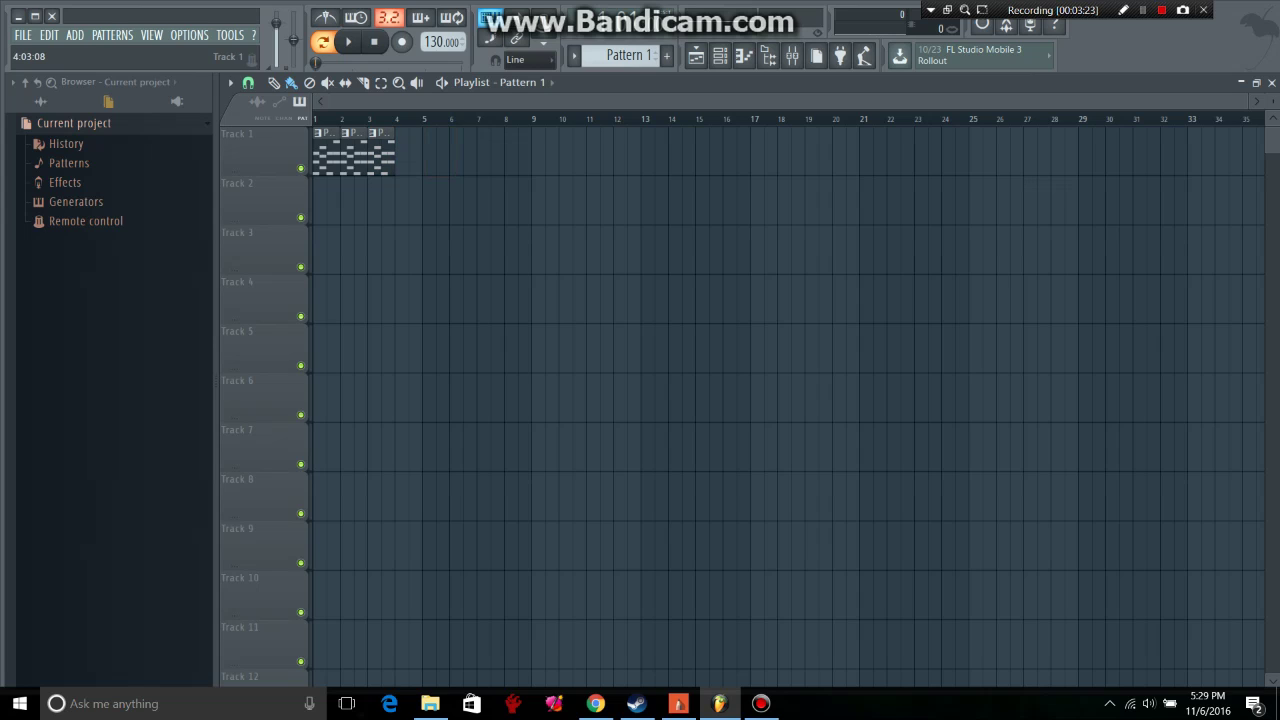
{"action": "left_click", "coordinate": [412, 152]}
{"action": "left_click", "coordinate": [468, 152]}
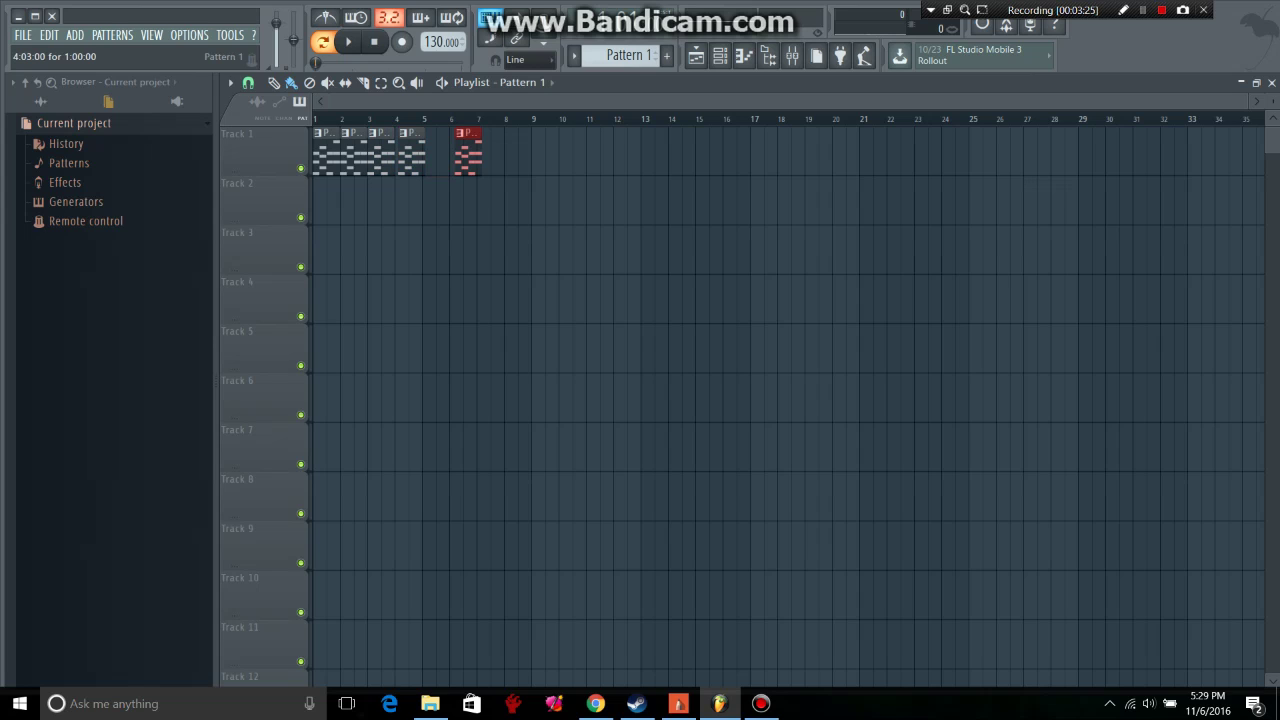
{"action": "left_click_drag", "start_coordinate": [412, 152], "coordinate": [409, 152]}
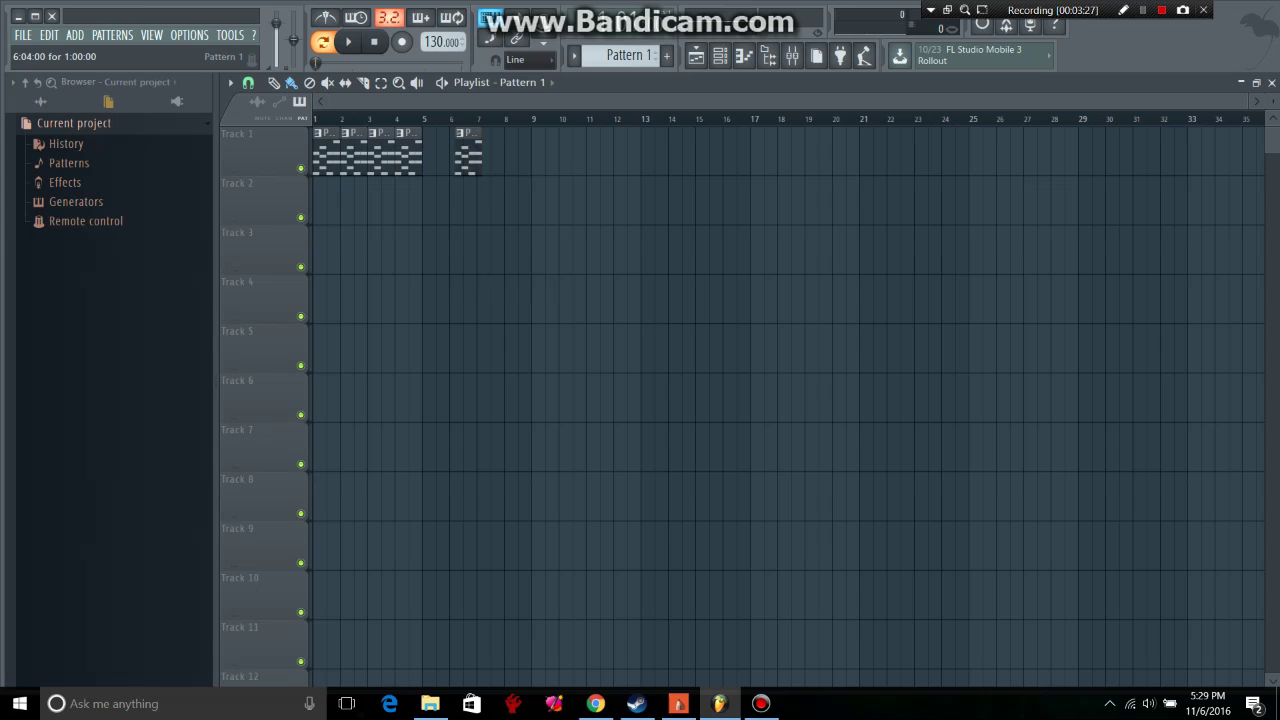
Step: Delete the separate Pattern 1 clip at bar 6 of Track 1 using its clip options
{"action": "right_click", "coordinate": [458, 142]}
{"action": "left_click", "coordinate": [460, 133]}
{"action": "left_click", "coordinate": [460, 133]}
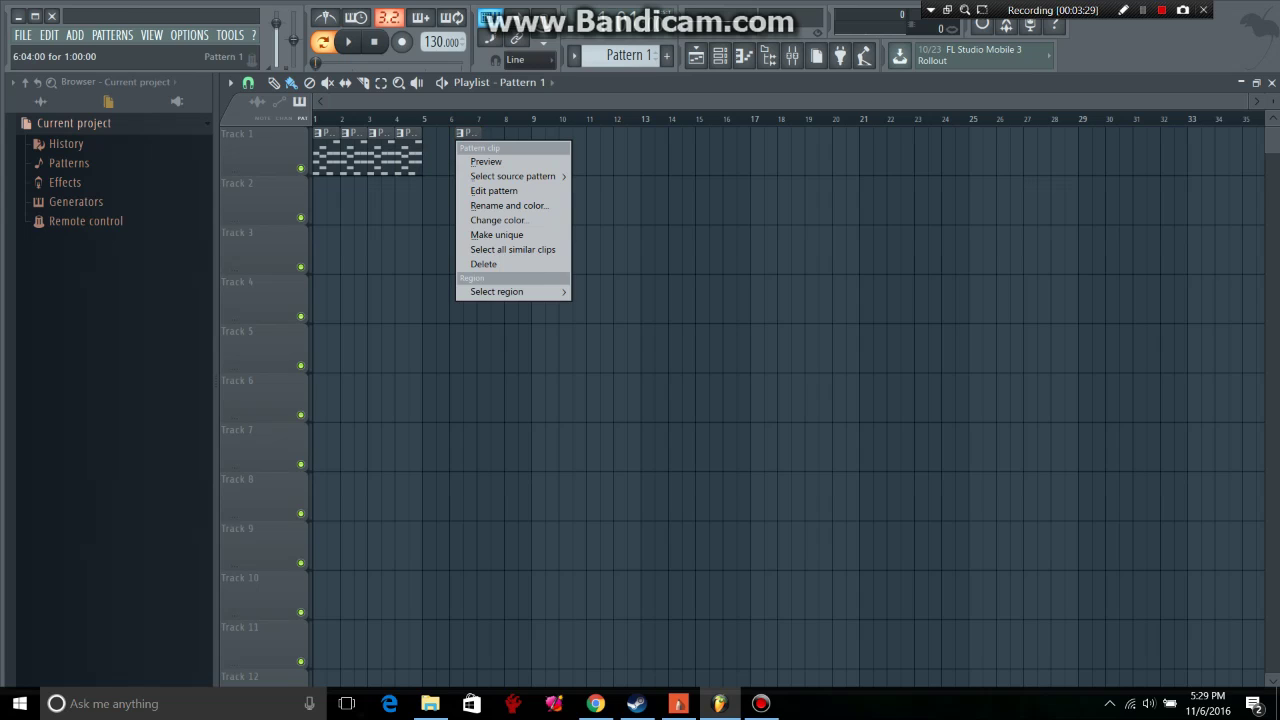
{"action": "left_click", "coordinate": [460, 133]}
{"action": "left_click", "coordinate": [460, 133]}
{"action": "right_click", "coordinate": [458, 142]}
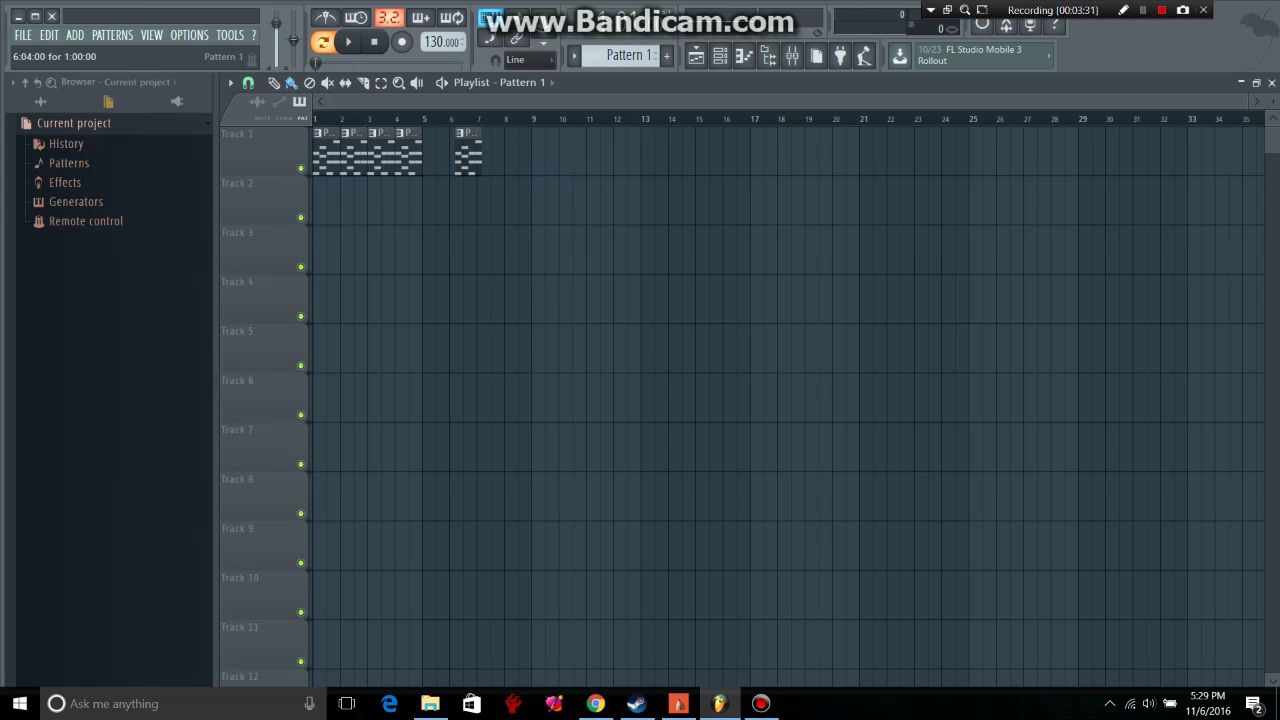
{"action": "right_click", "coordinate": [458, 142]}
{"action": "right_click", "coordinate": [458, 142]}
{"action": "right_click", "coordinate": [458, 142]}
{"action": "right_click", "coordinate": [458, 142]}
{"action": "right_click", "coordinate": [458, 142]}
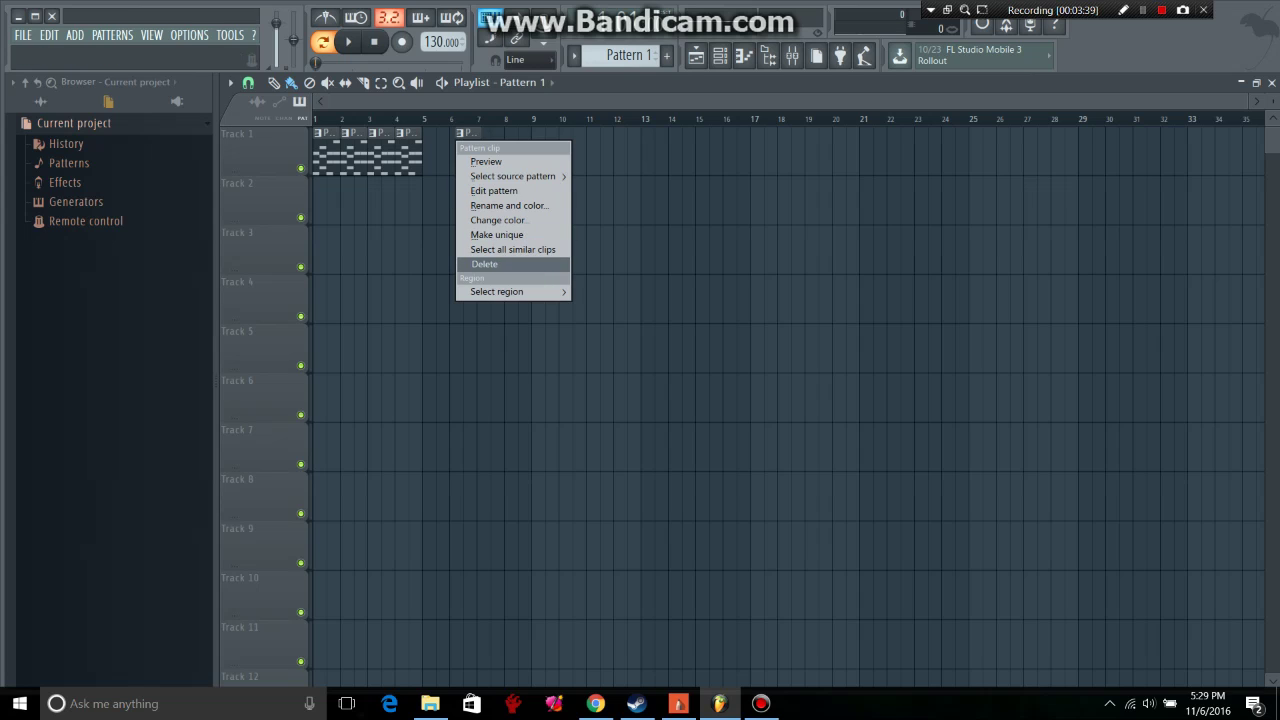
{"action": "left_click", "coordinate": [484, 264]}
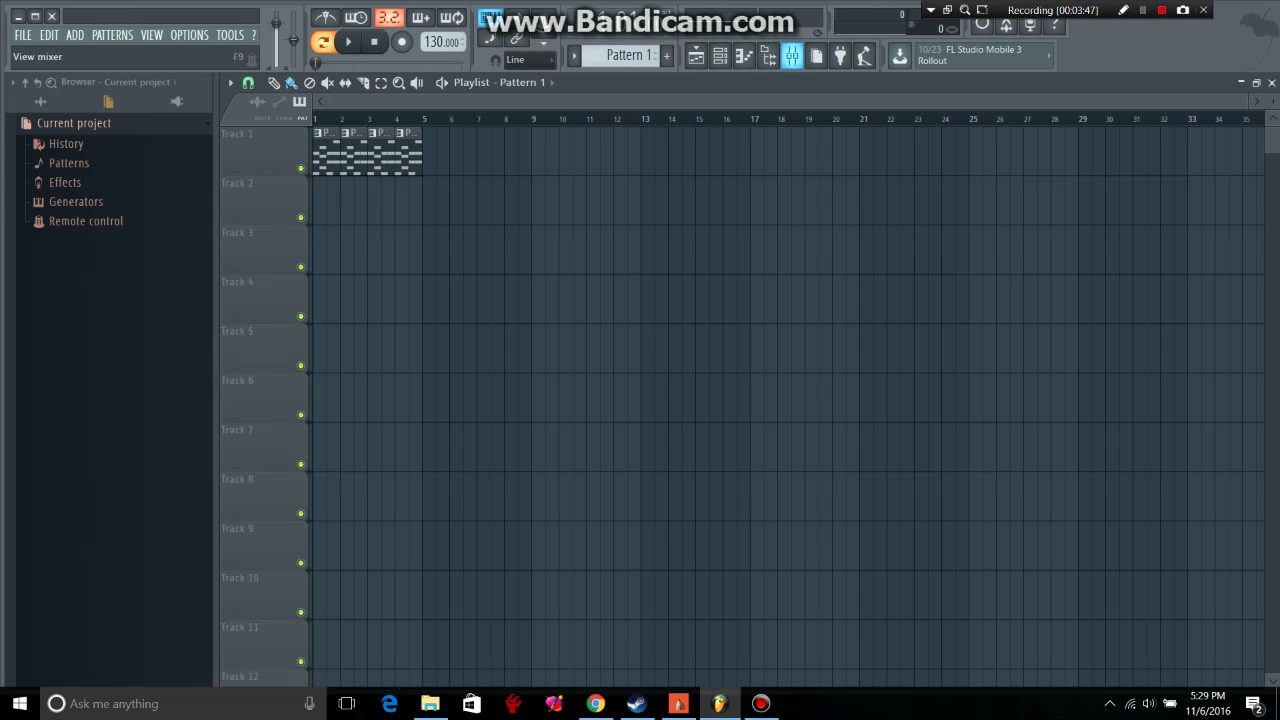
Step: View the channel rack and the FL Keys instrument settings, and return to the playlist
{"action": "left_click", "coordinate": [720, 55]}
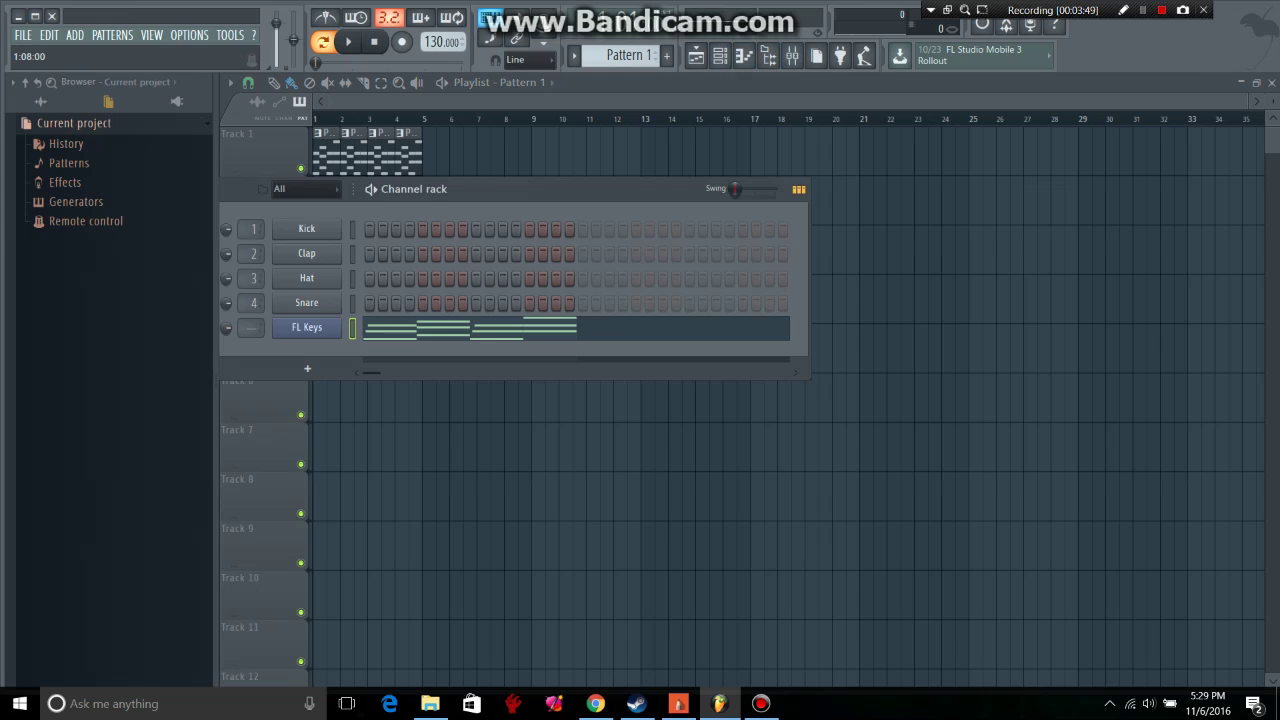
{"action": "left_click", "coordinate": [307, 327]}
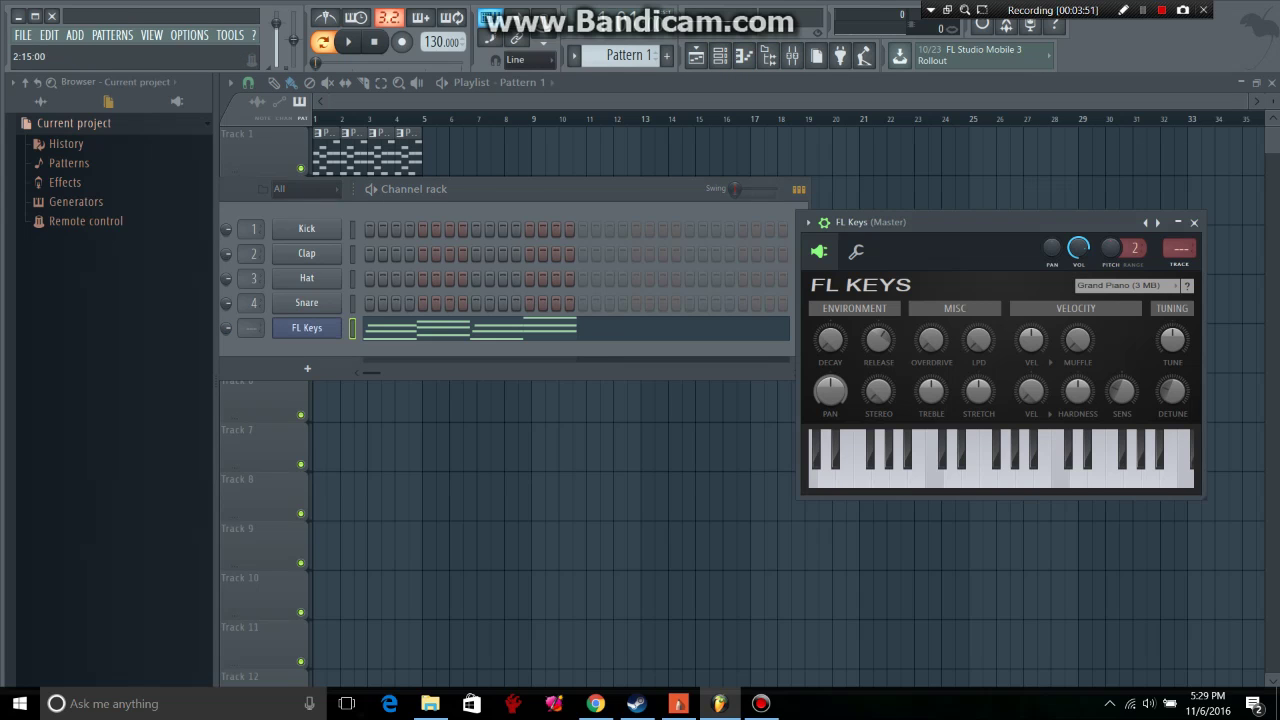
{"action": "left_click", "coordinate": [696, 55]}
Step: Try placing trial clips beyond bar 5 of Track 1, reselecting Pattern 1 as the source, and remove them again
{"action": "left_click", "coordinate": [472, 152]}
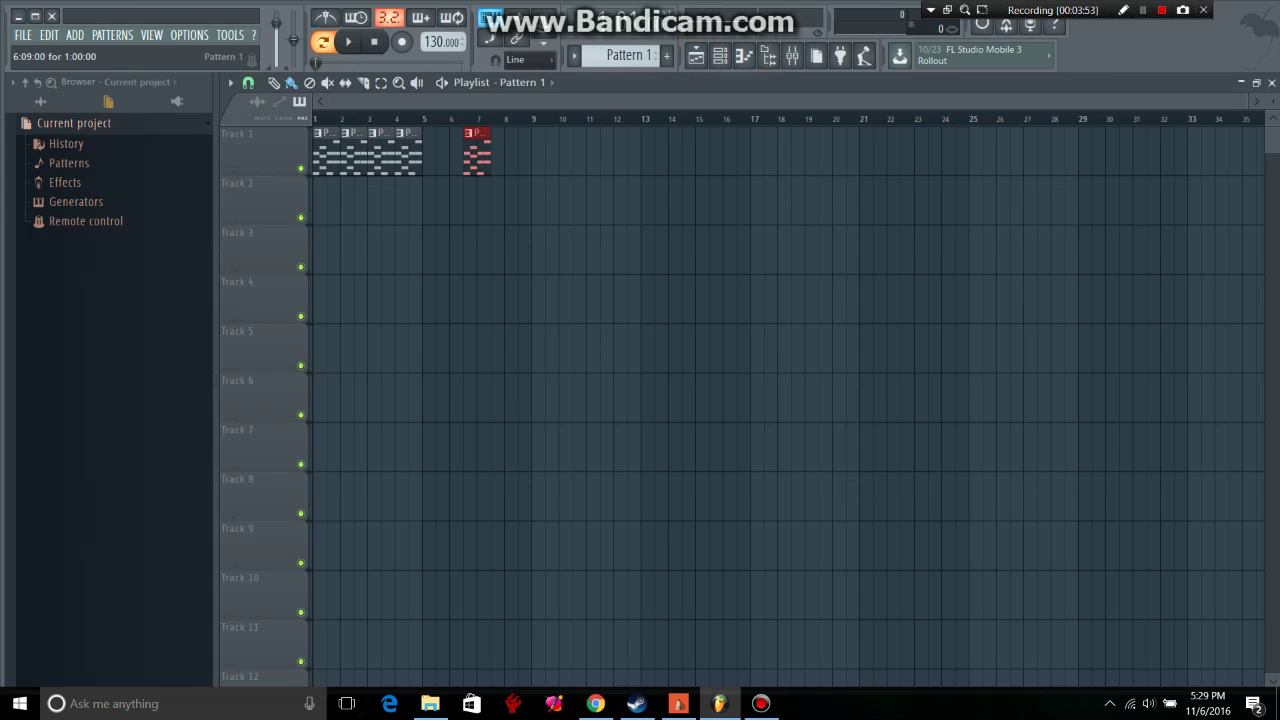
{"action": "right_click", "coordinate": [482, 152]}
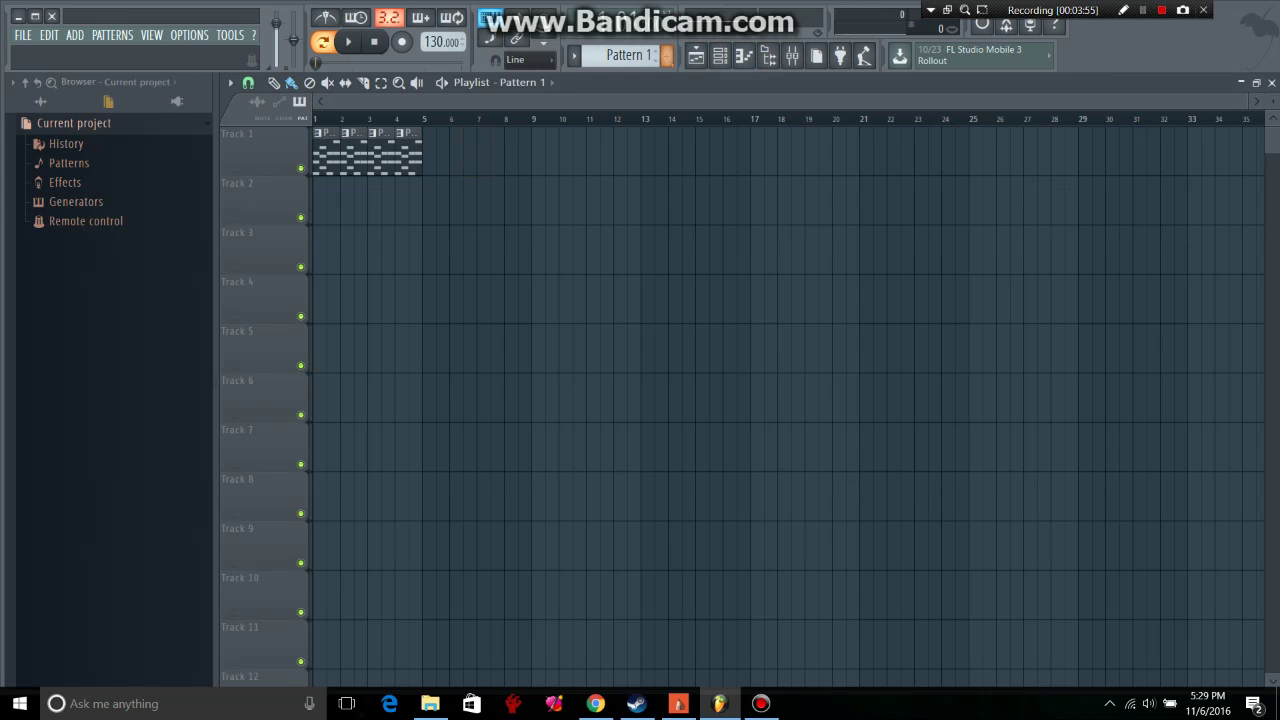
{"action": "left_click", "coordinate": [574, 55]}
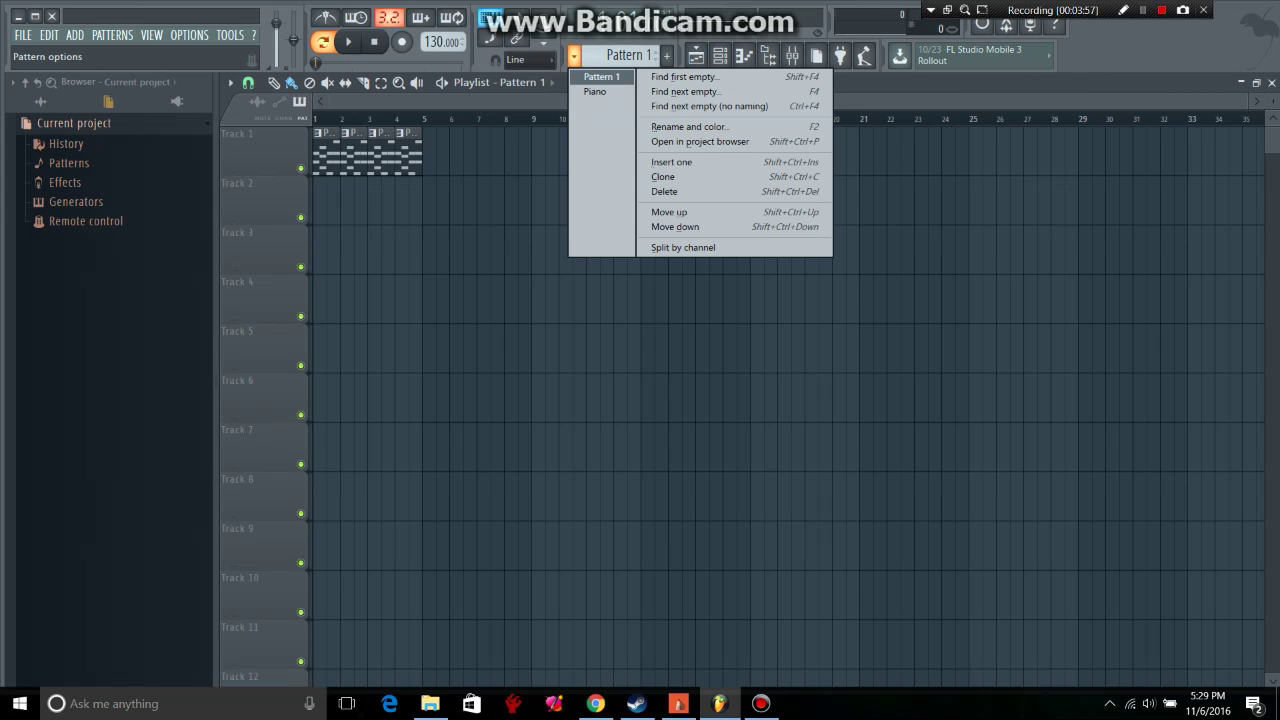
{"action": "left_click", "coordinate": [602, 77]}
{"action": "left_click_drag", "start_coordinate": [625, 152], "coordinate": [677, 152]}
{"action": "right_click", "coordinate": [678, 152]}
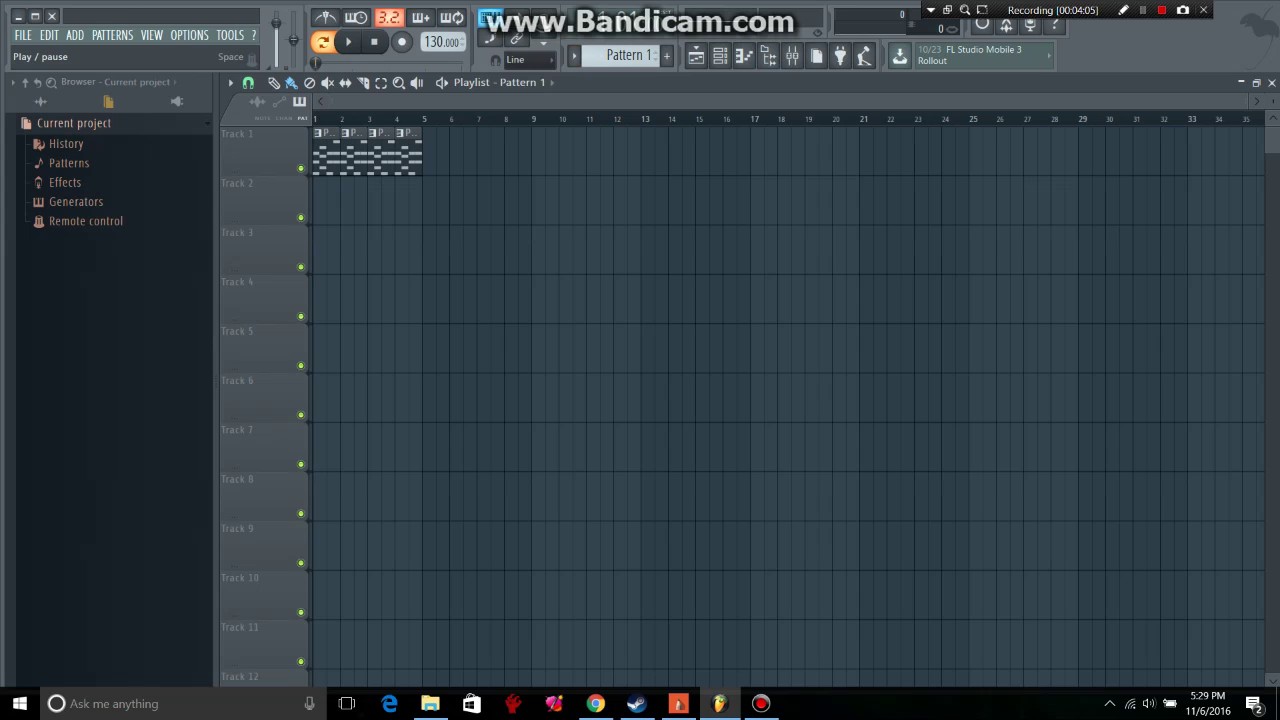
Step: Switch playback to song mode, play the four arranged Pattern 1 clips, and stop playback
{"action": "left_click", "coordinate": [348, 42]}
{"action": "left_click", "coordinate": [348, 42]}
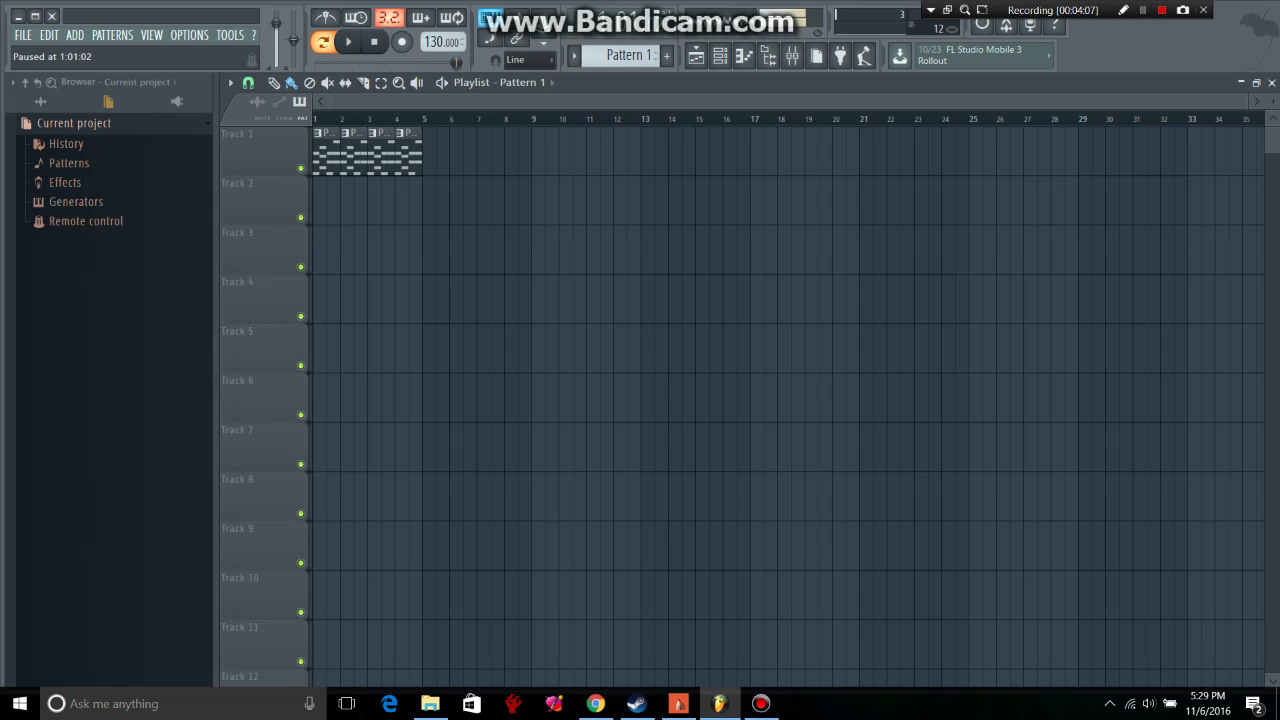
{"action": "key", "text": "l"}
{"action": "key", "text": "space"}
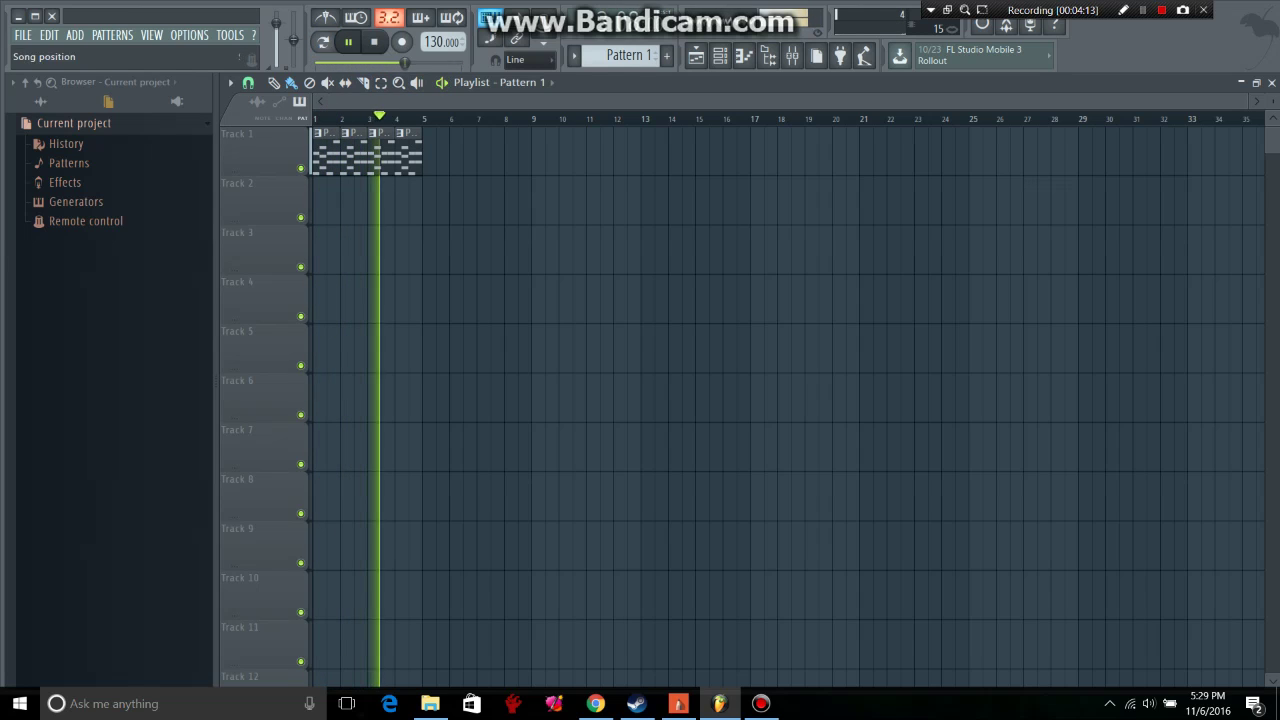
{"action": "key", "text": "space"}
{"action": "left_click", "coordinate": [374, 42]}
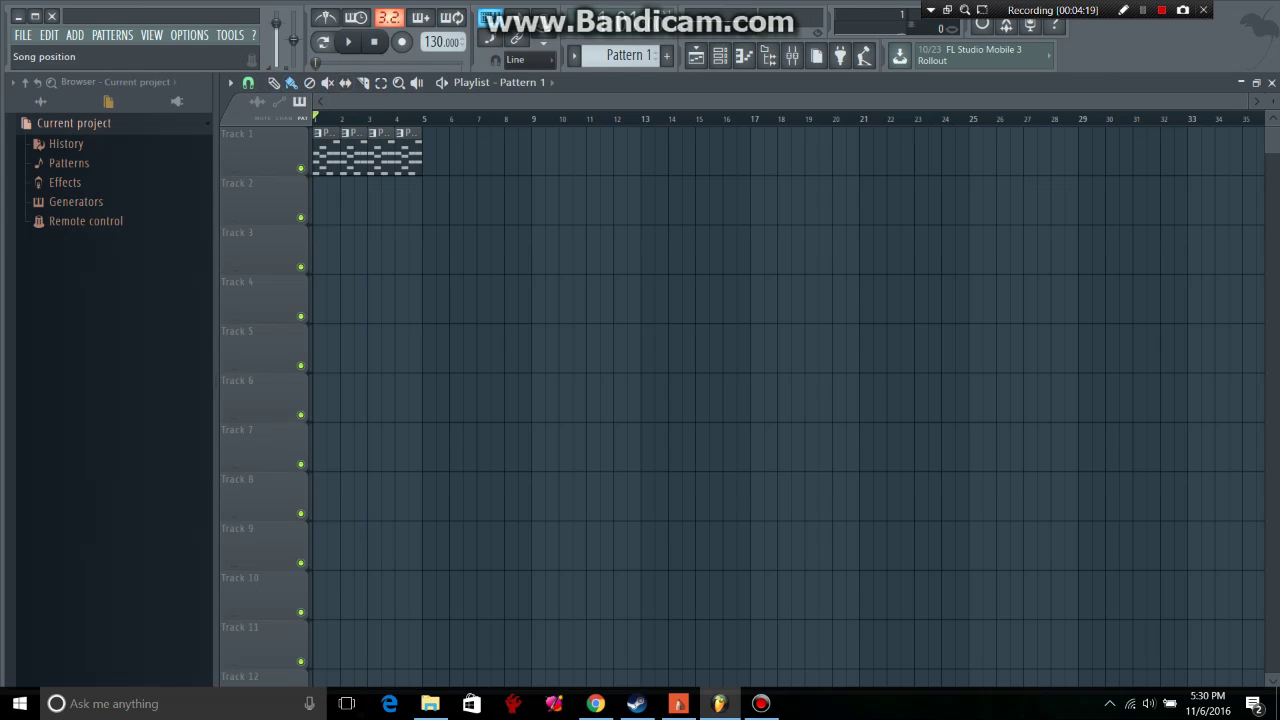
Step: Choose the Step snap for the playlist and try it with a trial clip near bar 5, removing the clip again
{"action": "left_click", "coordinate": [248, 83]}
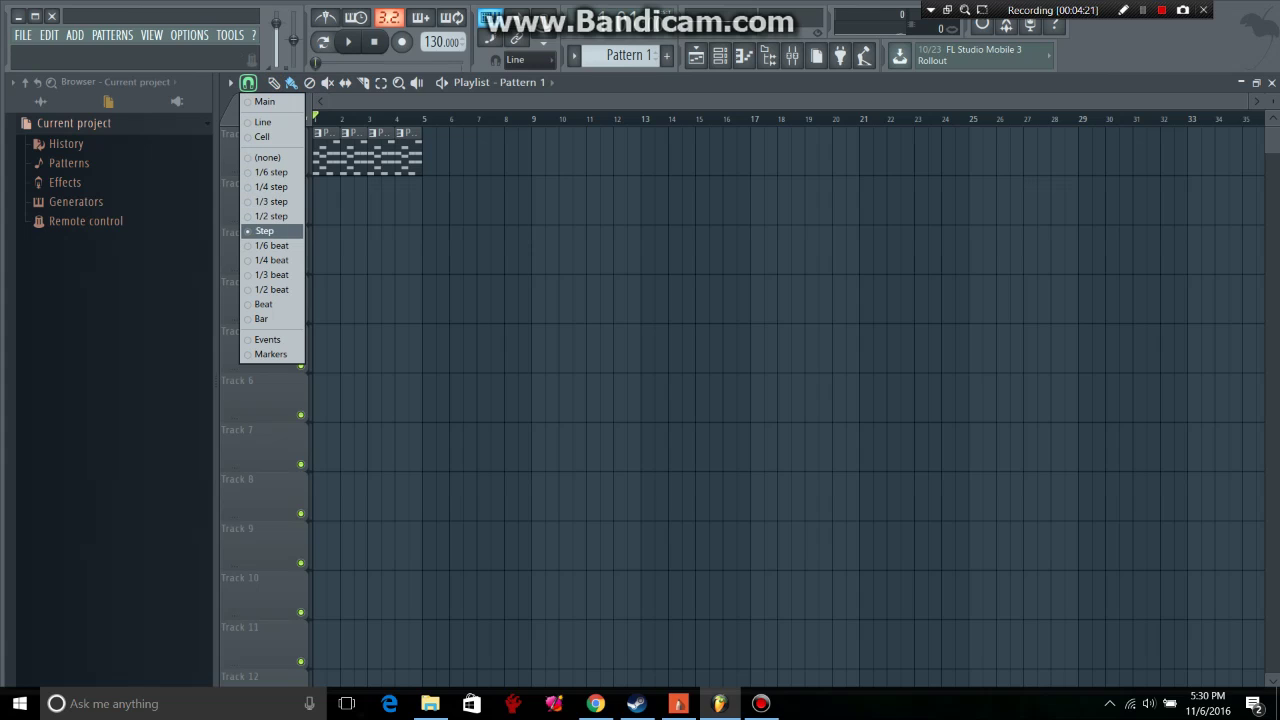
{"action": "left_click", "coordinate": [265, 231]}
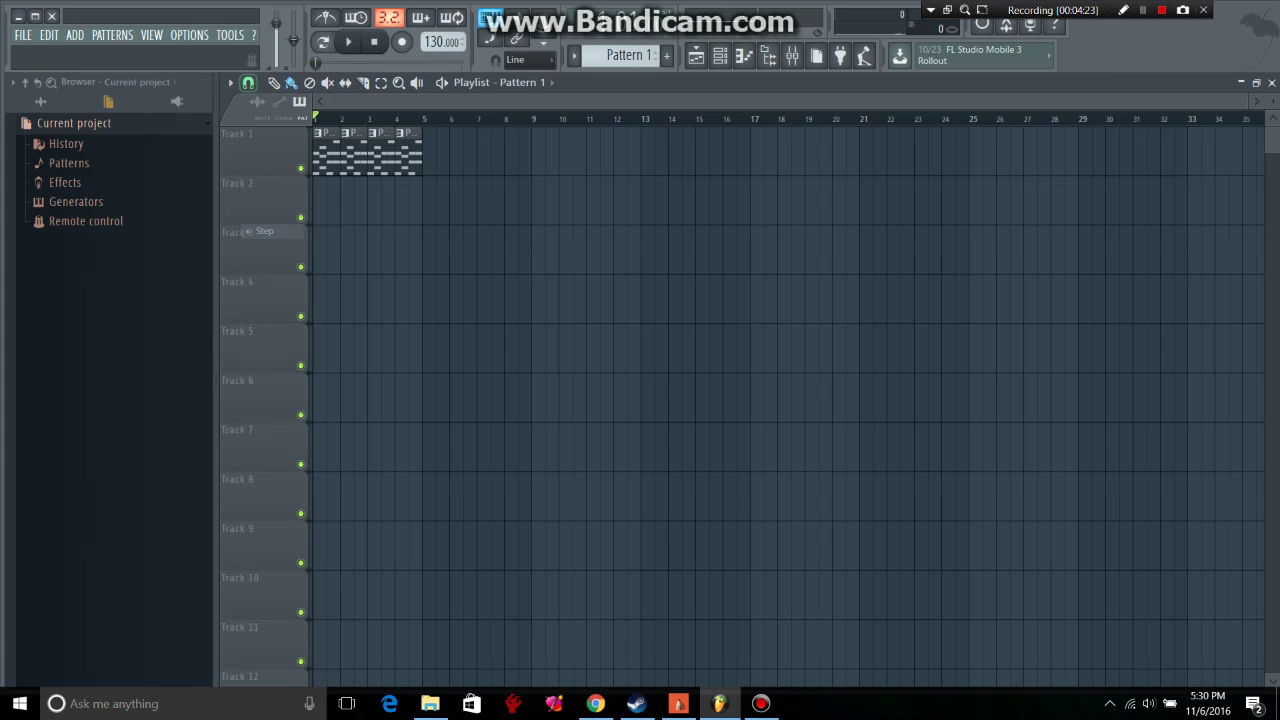
{"action": "mouse_move", "coordinate": [443, 151]}
{"action": "left_mouse_down"}
{"action": "mouse_move", "coordinate": [464, 151]}
{"action": "mouse_move", "coordinate": [436, 151]}
{"action": "left_mouse_up"}
{"action": "right_click", "coordinate": [436, 151]}
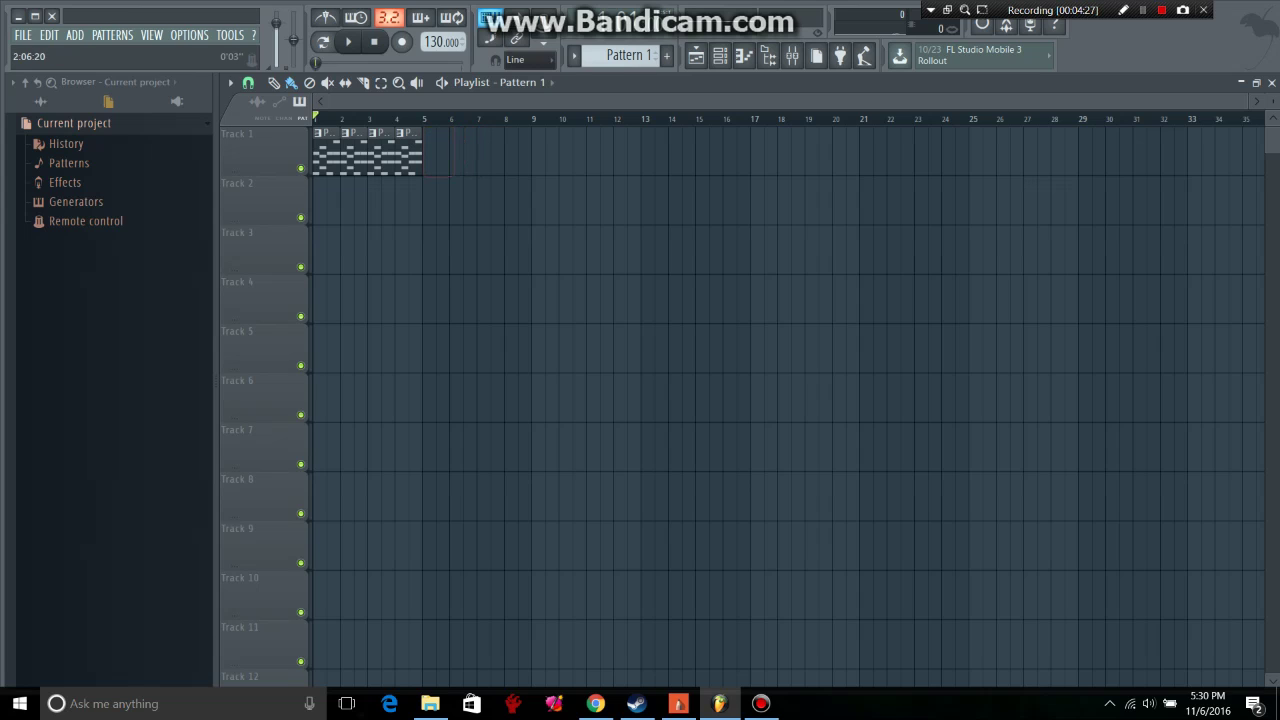
Step: Set the playlist snap to (none), try two freely positioned clips between bars 5 and 7 of Track 1, and delete them
{"action": "left_click", "coordinate": [248, 83]}
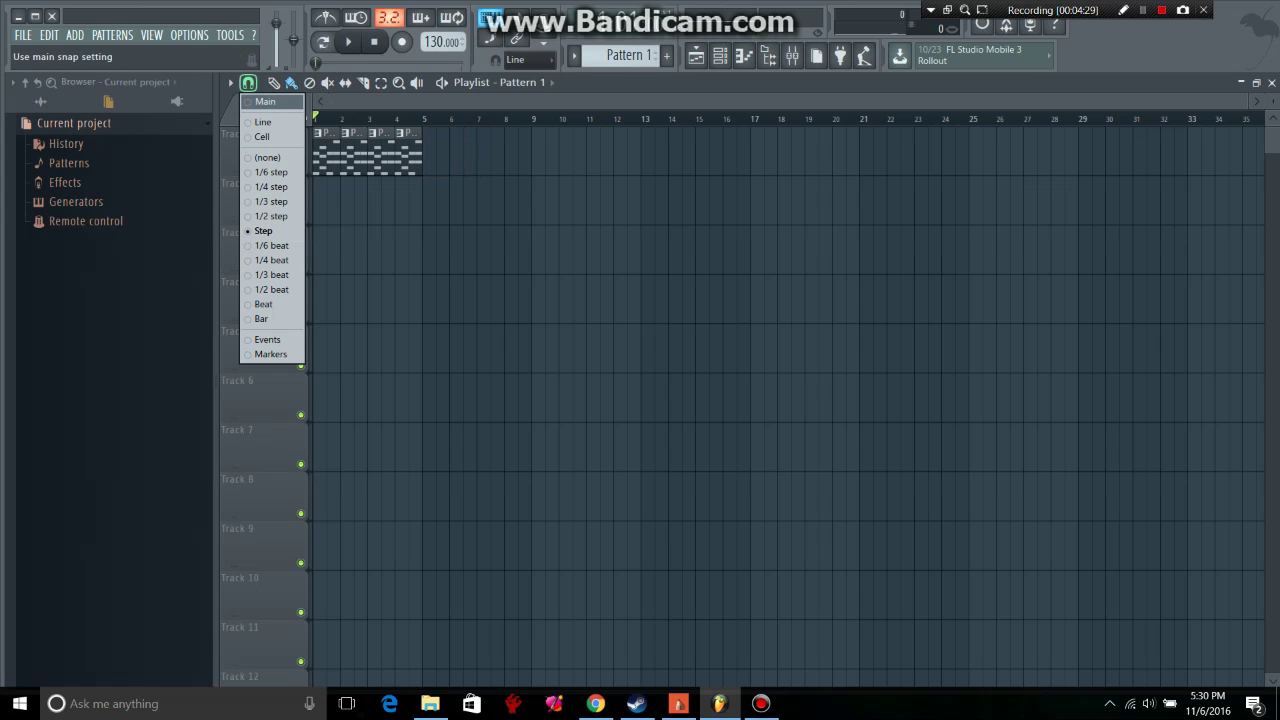
{"action": "left_click", "coordinate": [267, 157]}
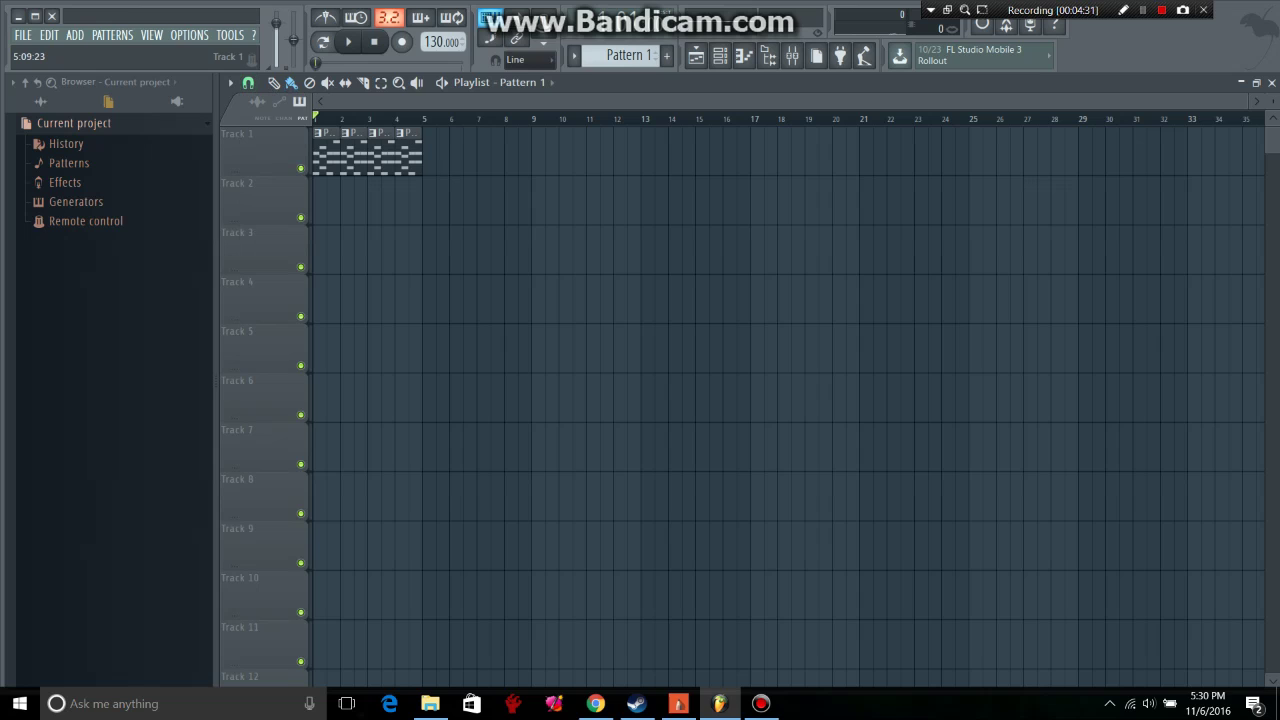
{"action": "left_click", "coordinate": [440, 150]}
{"action": "left_click", "coordinate": [442, 133]}
{"action": "left_click", "coordinate": [471, 133]}
{"action": "left_click", "coordinate": [471, 133]}
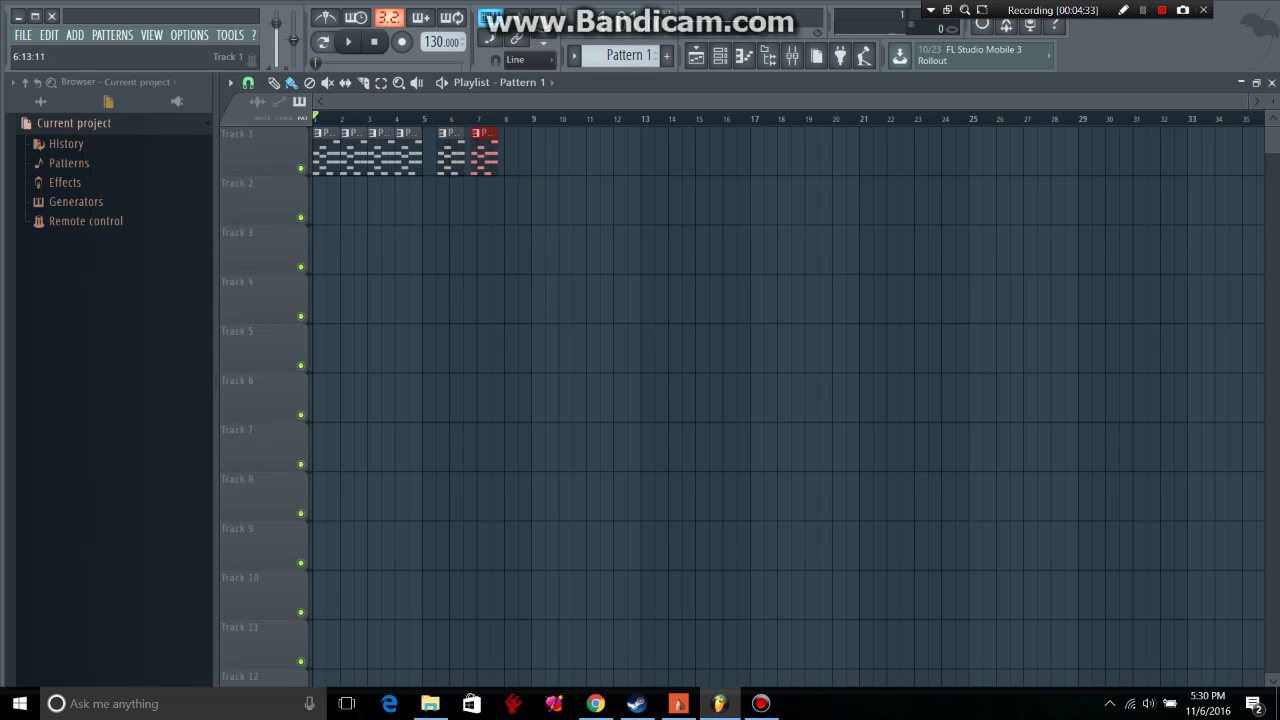
{"action": "mouse_move", "coordinate": [451, 150]}
{"action": "left_mouse_down"}
{"action": "mouse_move", "coordinate": [569, 150]}
{"action": "mouse_move", "coordinate": [440, 150]}
{"action": "left_mouse_up"}
{"action": "right_click", "coordinate": [440, 150]}
{"action": "left_click", "coordinate": [476, 133]}
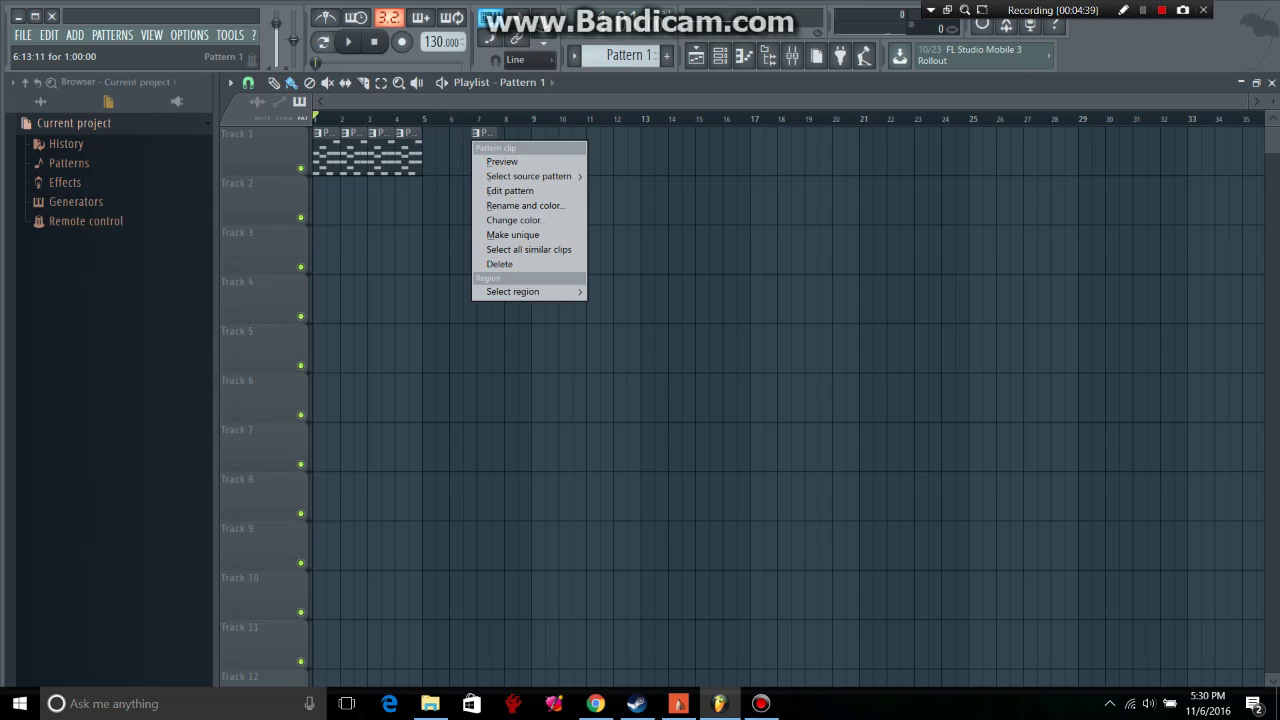
{"action": "left_click", "coordinate": [475, 136]}
{"action": "right_click", "coordinate": [481, 148]}
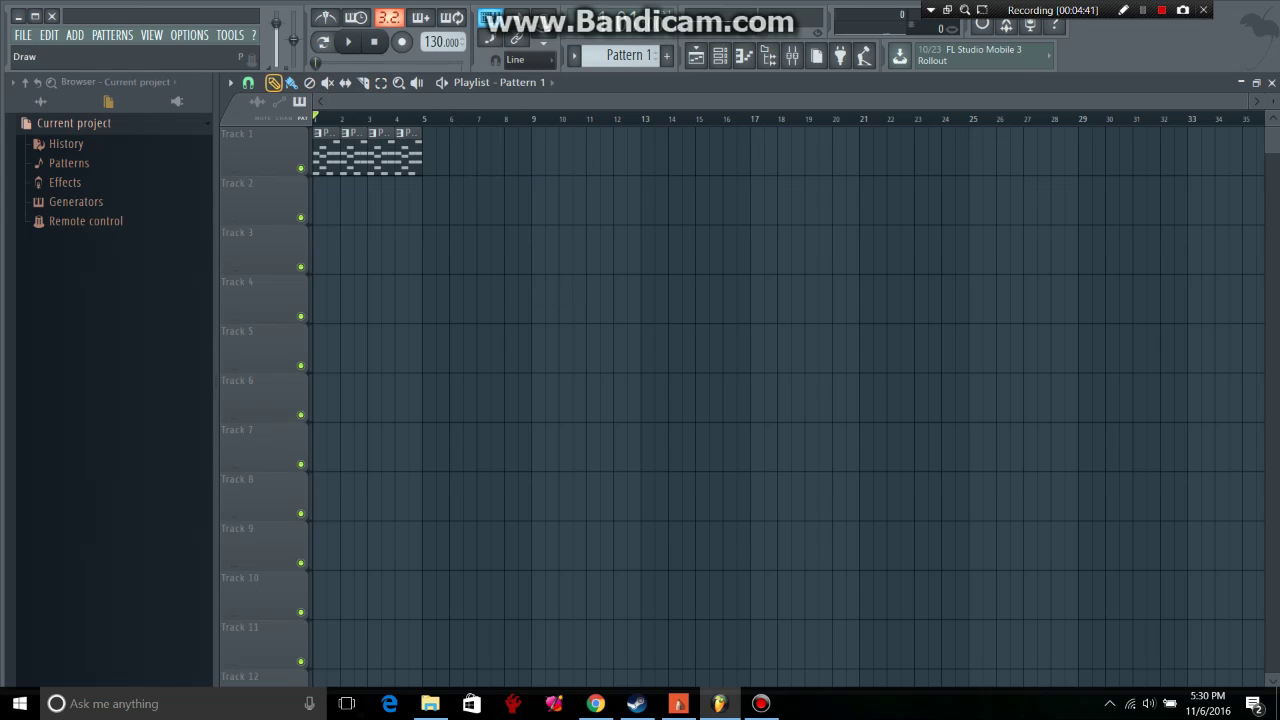
Step: Set the playlist snap to 1/2 beat, try placing and moving a clip near bar 6 of Track 1, and delete it
{"action": "left_click", "coordinate": [248, 82]}
{"action": "left_click", "coordinate": [270, 290]}
{"action": "left_click", "coordinate": [472, 150]}
{"action": "double_click", "coordinate": [485, 133]}
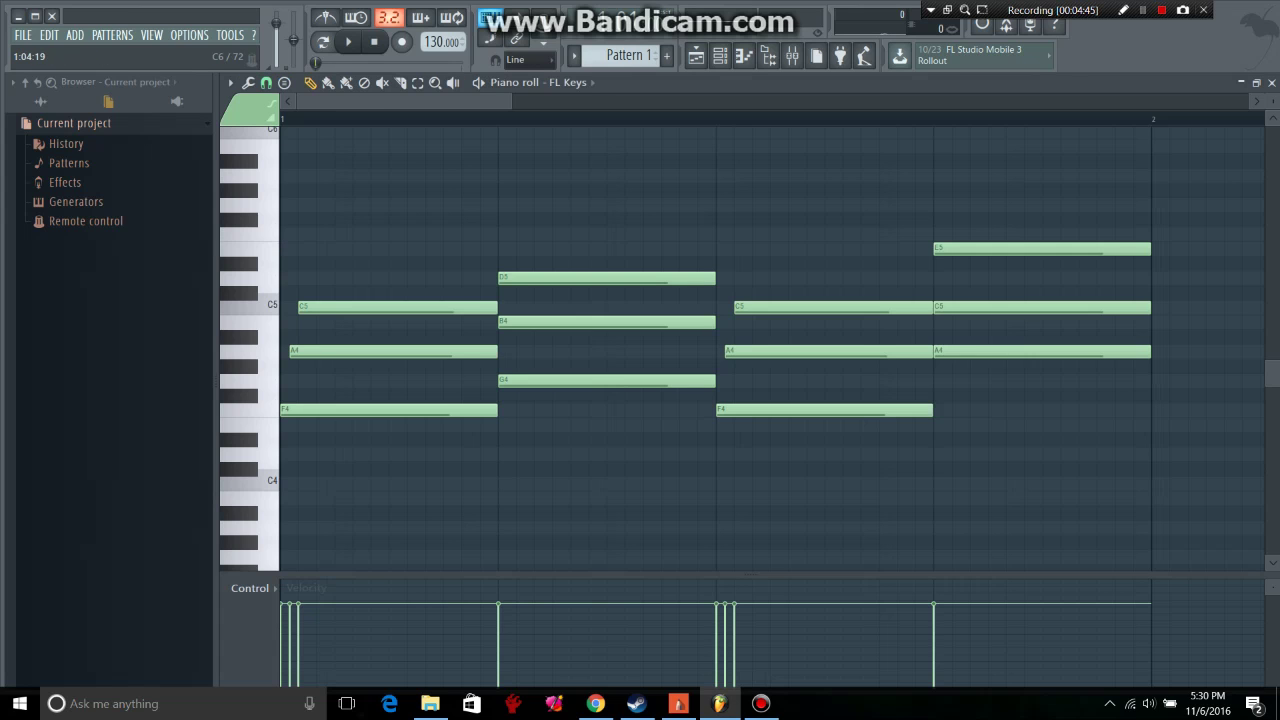
{"action": "left_click", "coordinate": [696, 55]}
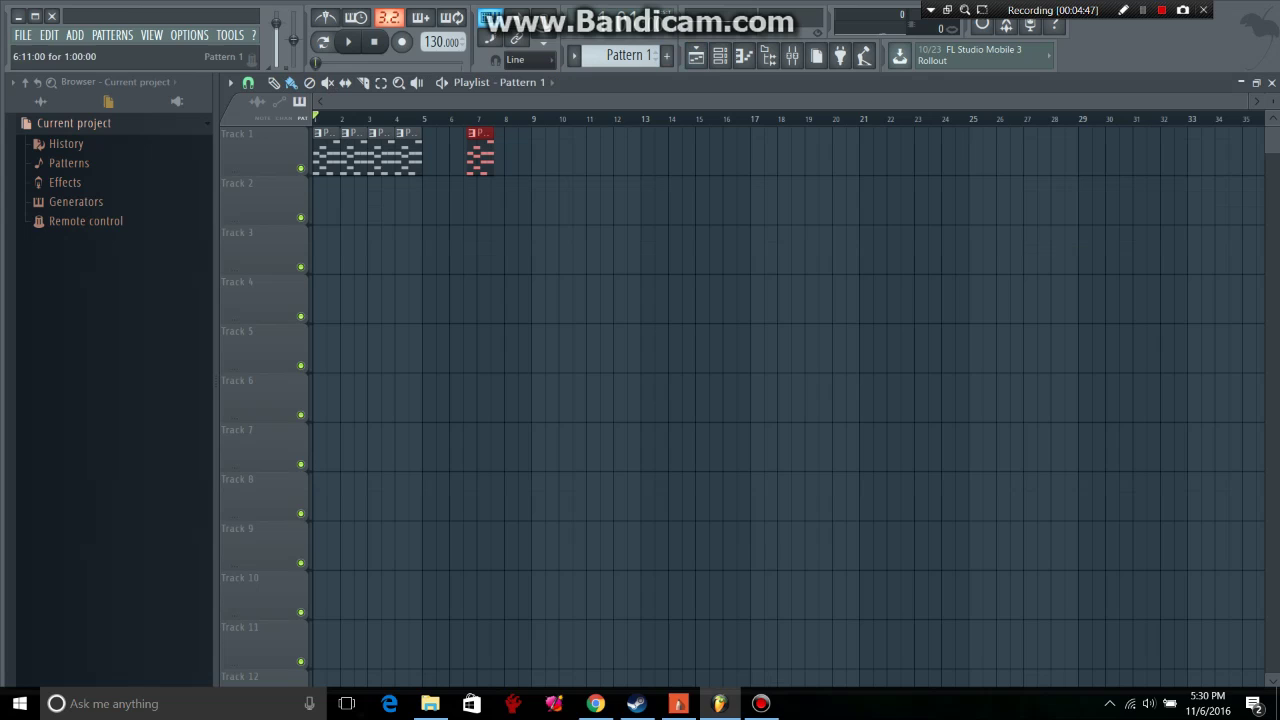
{"action": "right_click", "coordinate": [543, 151]}
{"action": "left_click_drag", "start_coordinate": [480, 150], "coordinate": [518, 150]}
{"action": "right_click", "coordinate": [518, 150]}
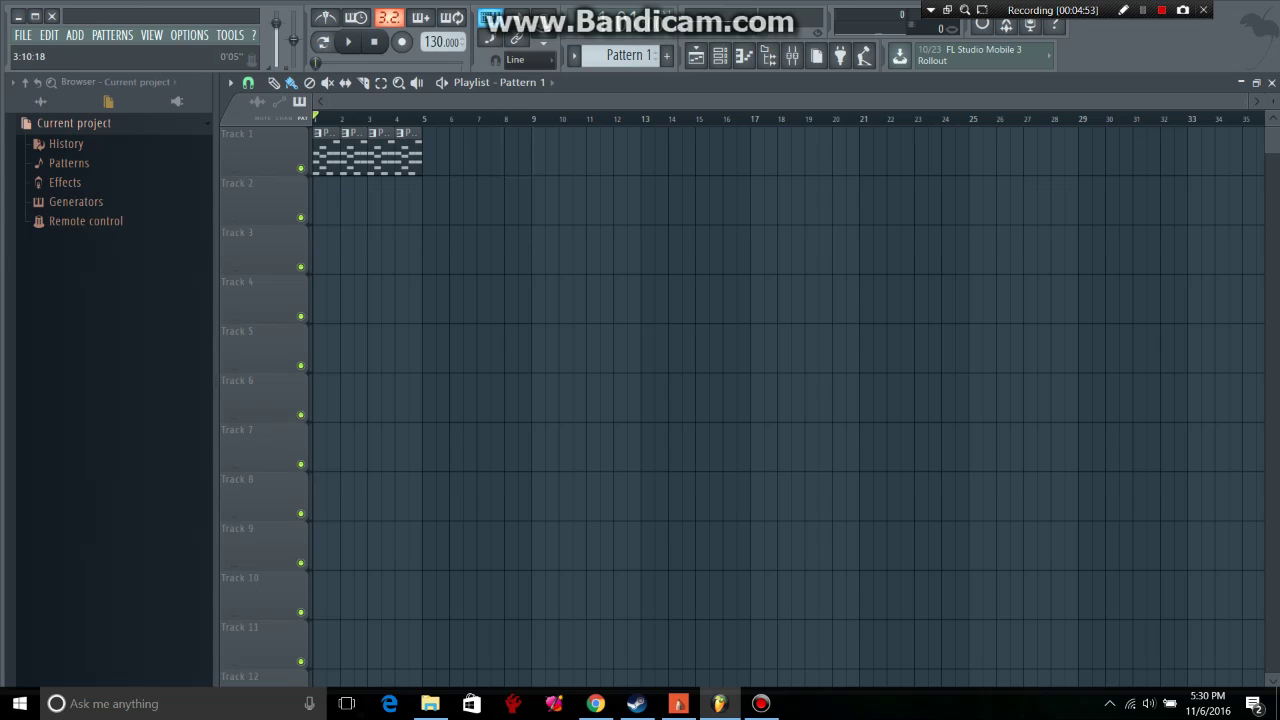
Step: Return the playlist snap to Step
{"action": "left_click", "coordinate": [248, 82]}
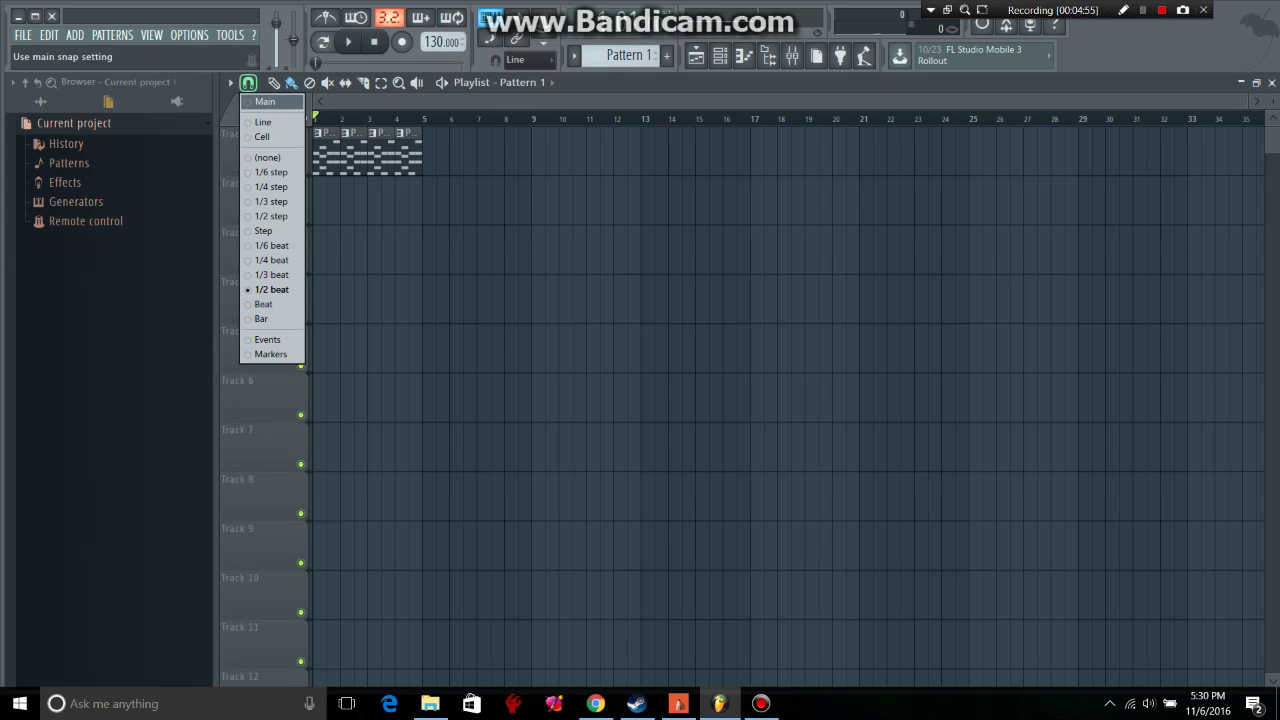
{"action": "left_click", "coordinate": [264, 231]}
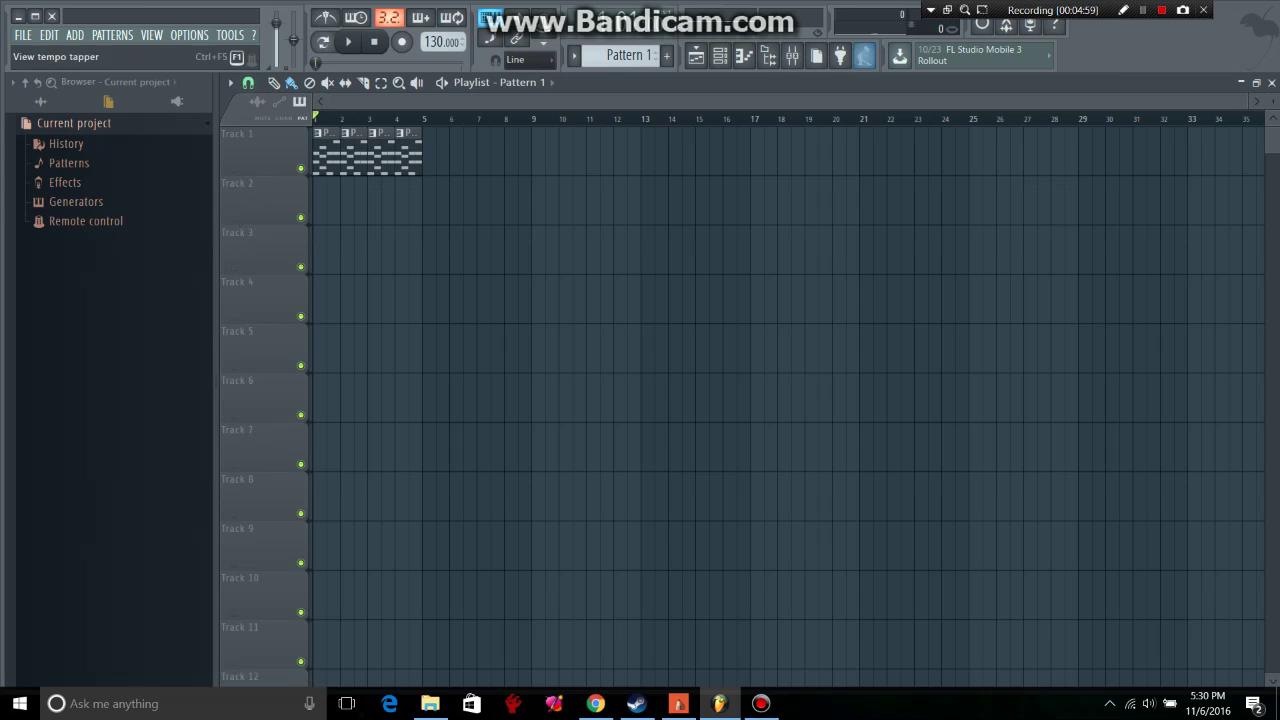
Step: Open the mixer and maximize its window
{"action": "left_click", "coordinate": [792, 55]}
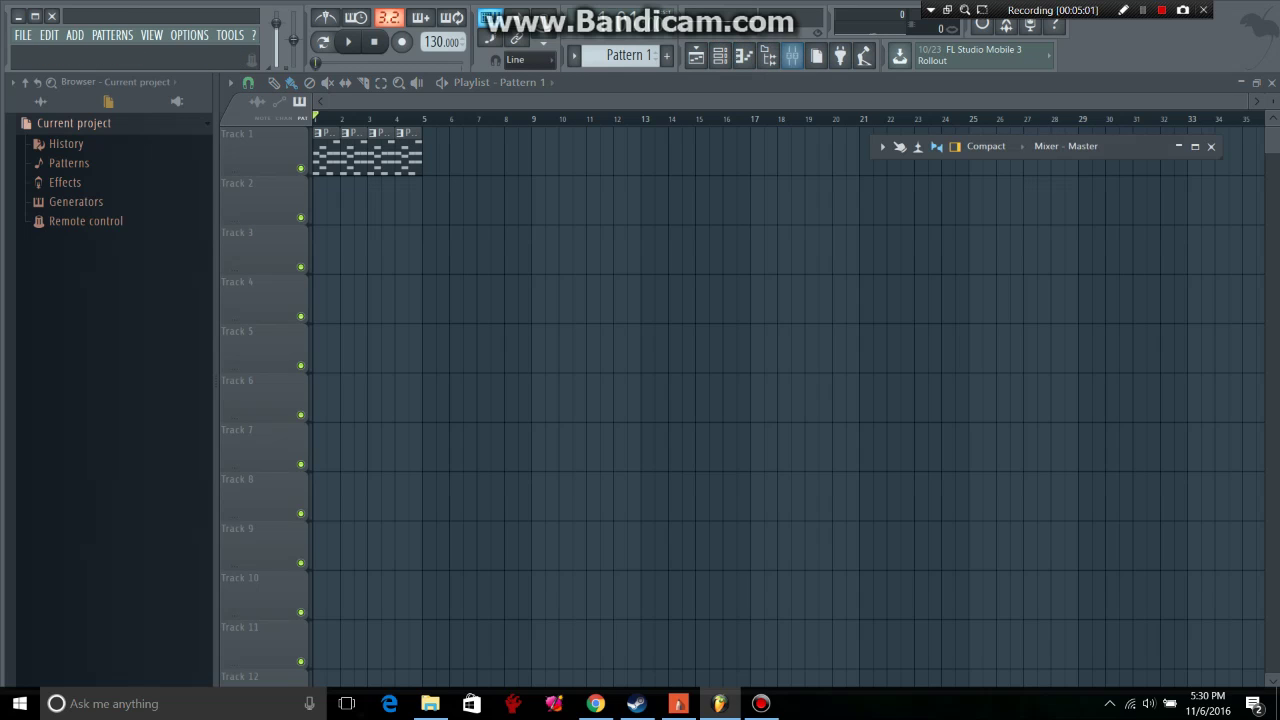
{"action": "left_click", "coordinate": [1194, 146]}
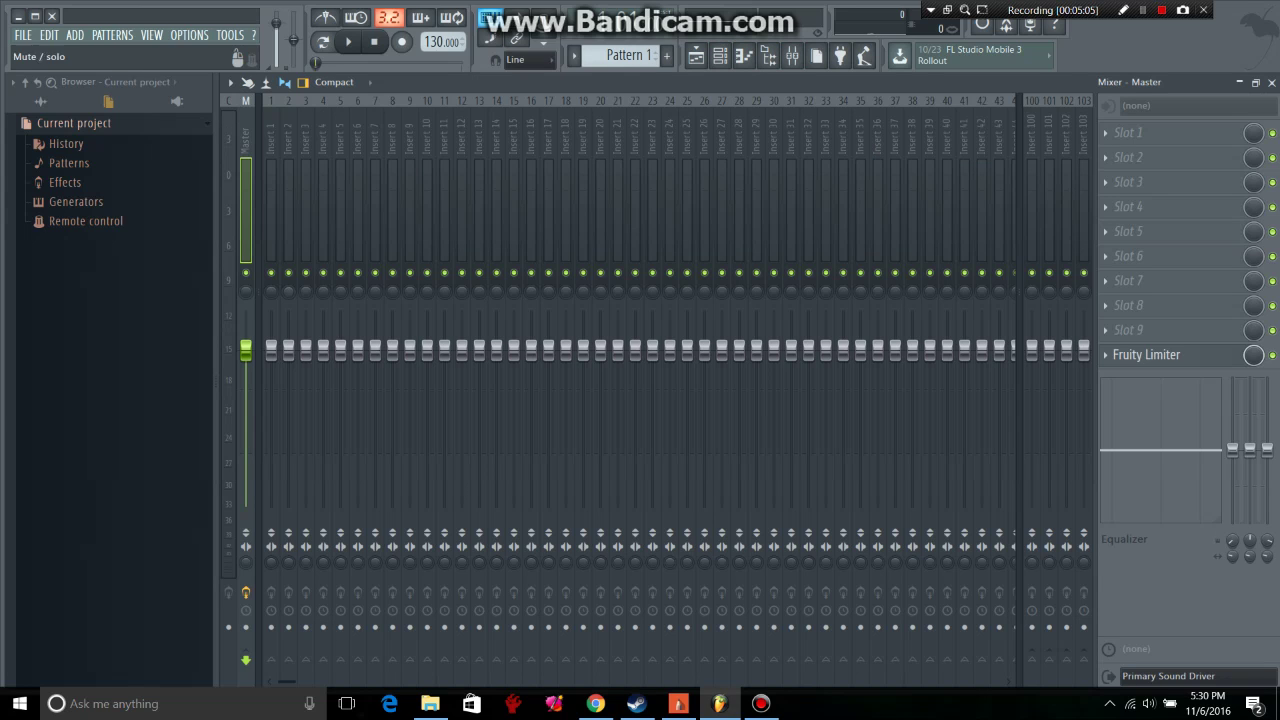
Step: Select the Insert 1 track in the mixer and return to the playlist
{"action": "left_click", "coordinate": [271, 216]}
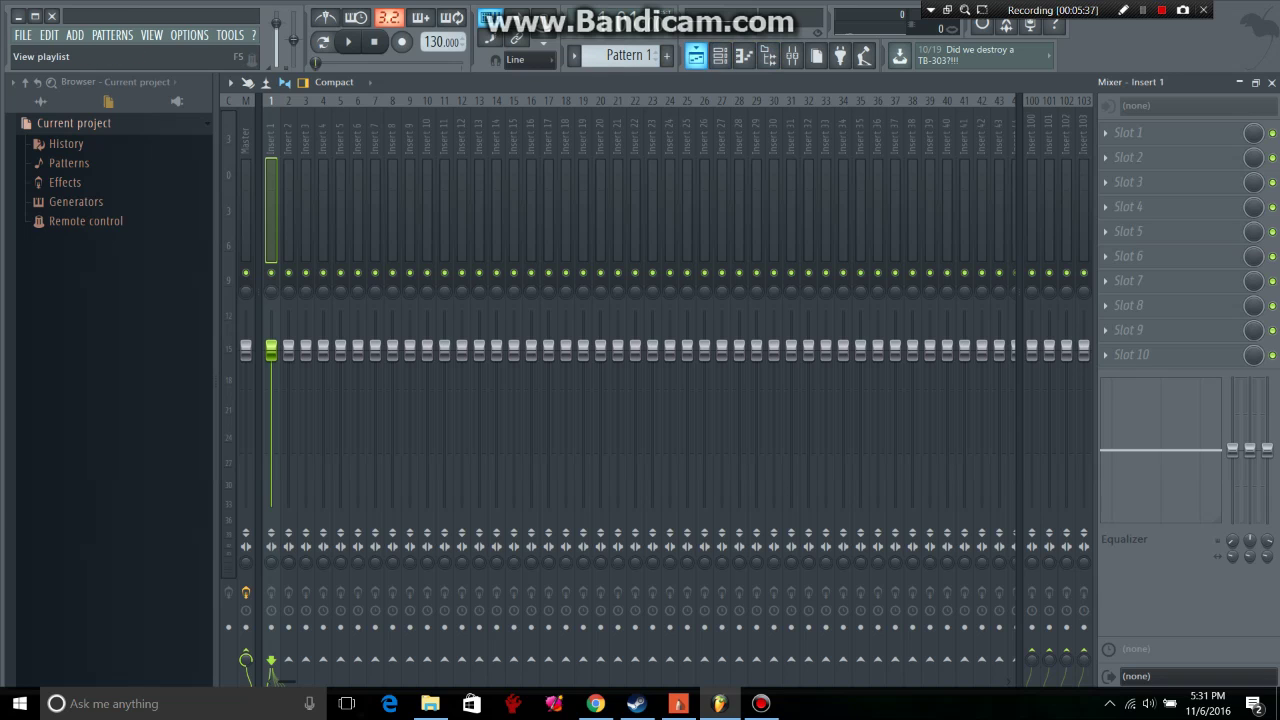
{"action": "left_click", "coordinate": [697, 55]}
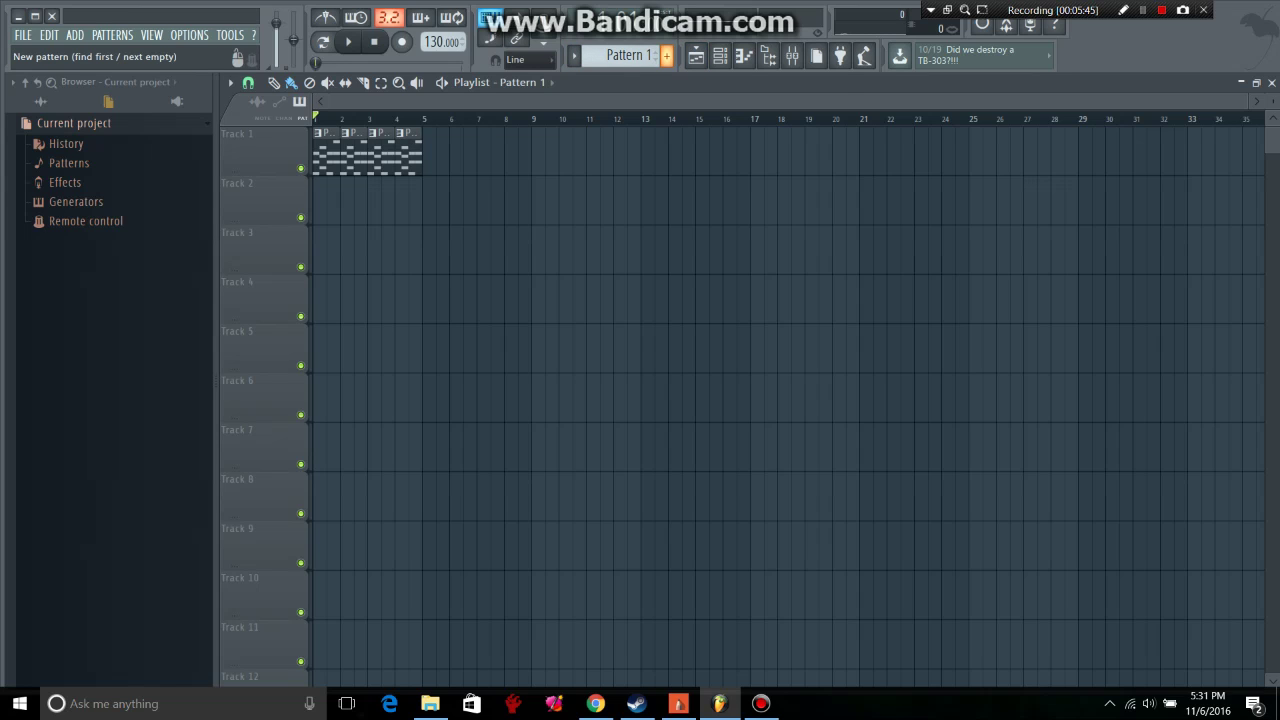
Step: Create a new pattern named drums and give it a blue-violet color
{"action": "left_click", "coordinate": [666, 55]}
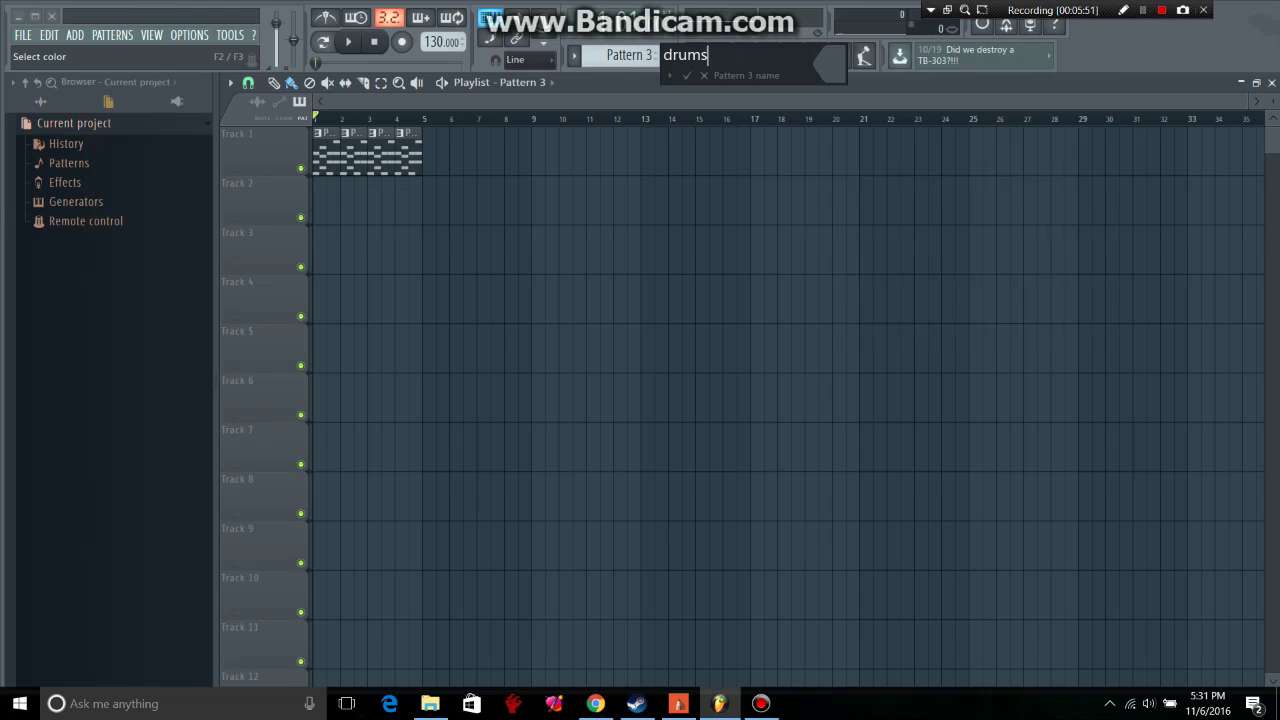
{"action": "left_click", "coordinate": [830, 62]}
{"action": "left_click", "coordinate": [987, 99]}
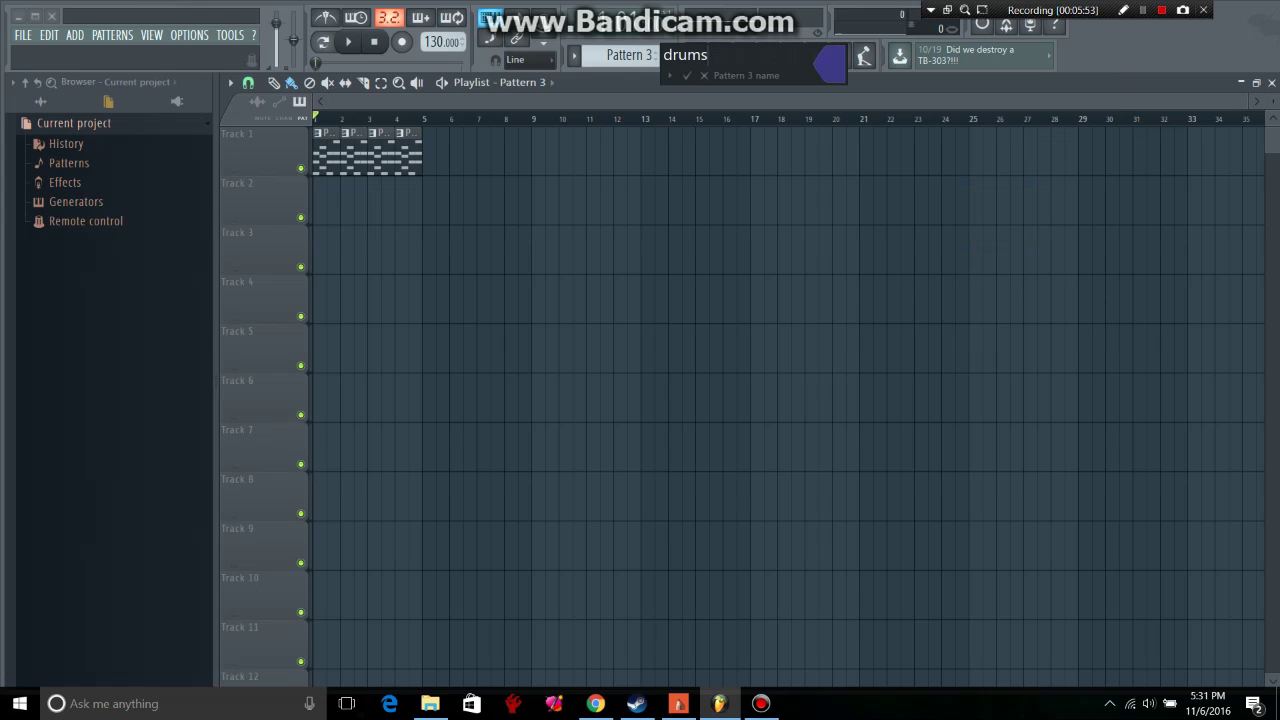
{"action": "key", "text": "Return"}
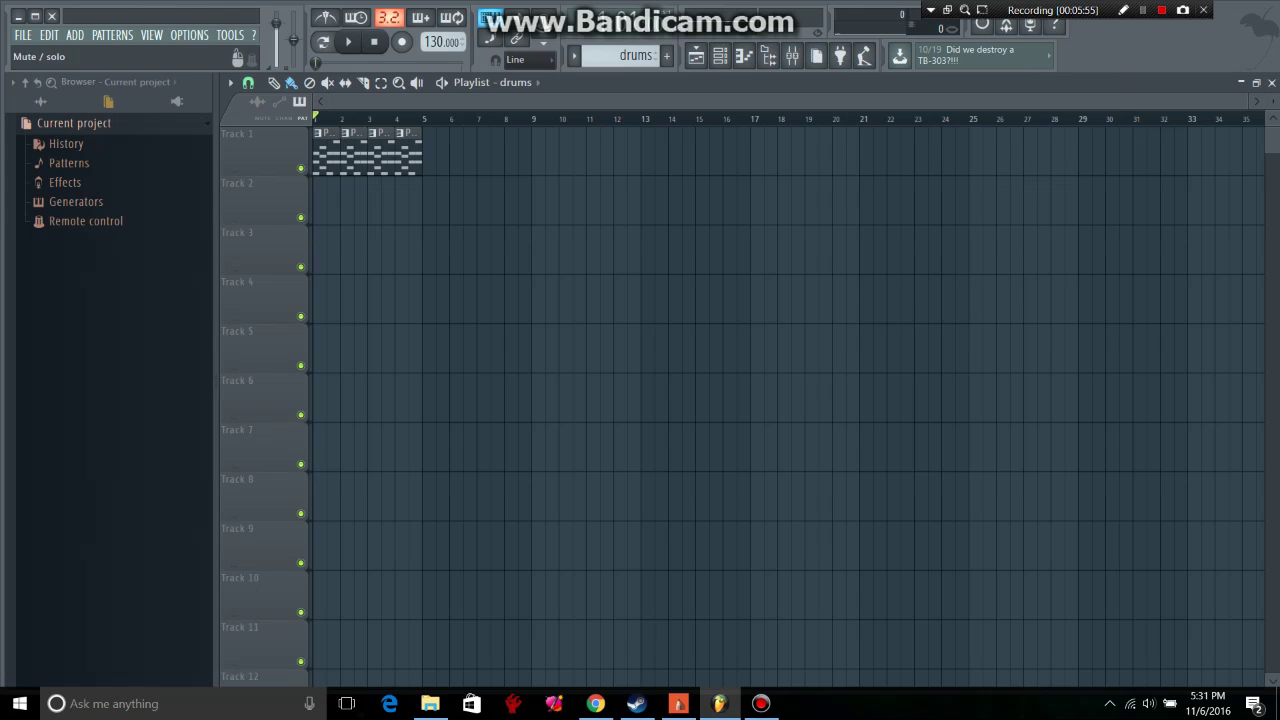
Step: Place a drums clip at bar 1 of Track 2 and extend it to four bars
{"action": "left_click", "coordinate": [317, 200]}
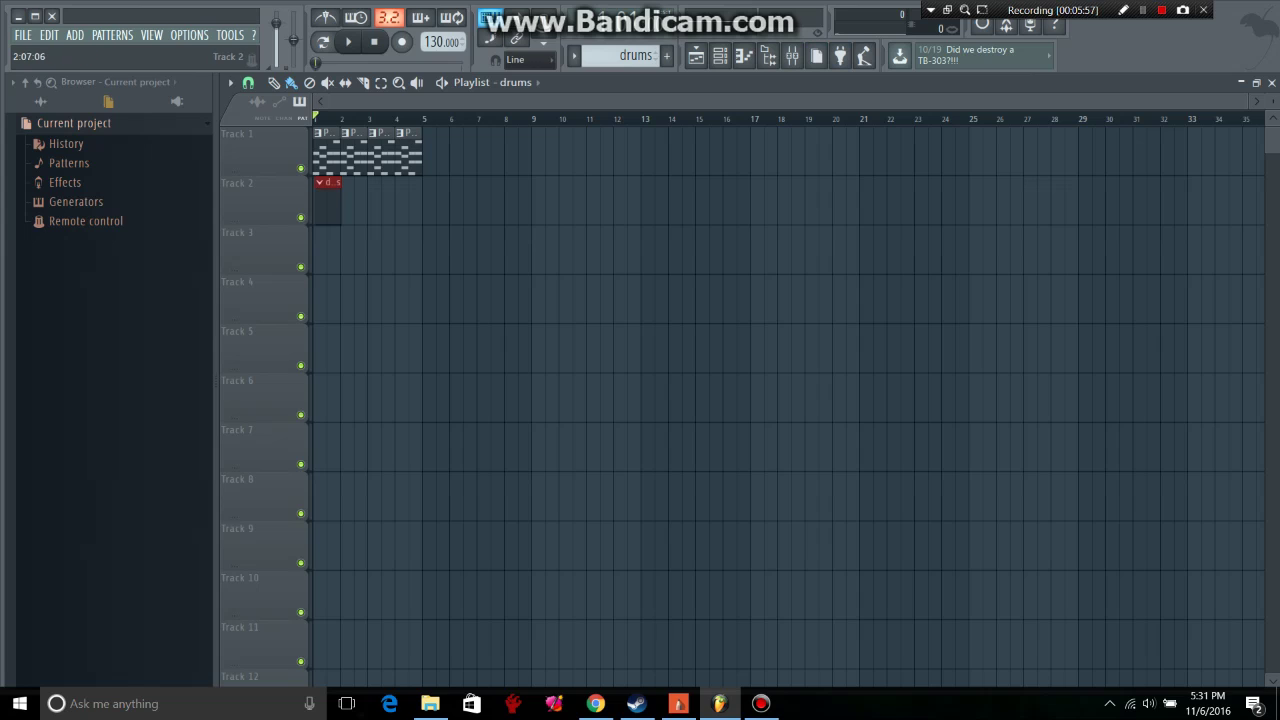
{"action": "left_click", "coordinate": [352, 200]}
{"action": "right_click", "coordinate": [356, 200]}
{"action": "left_click_drag", "start_coordinate": [339, 202], "coordinate": [415, 202]}
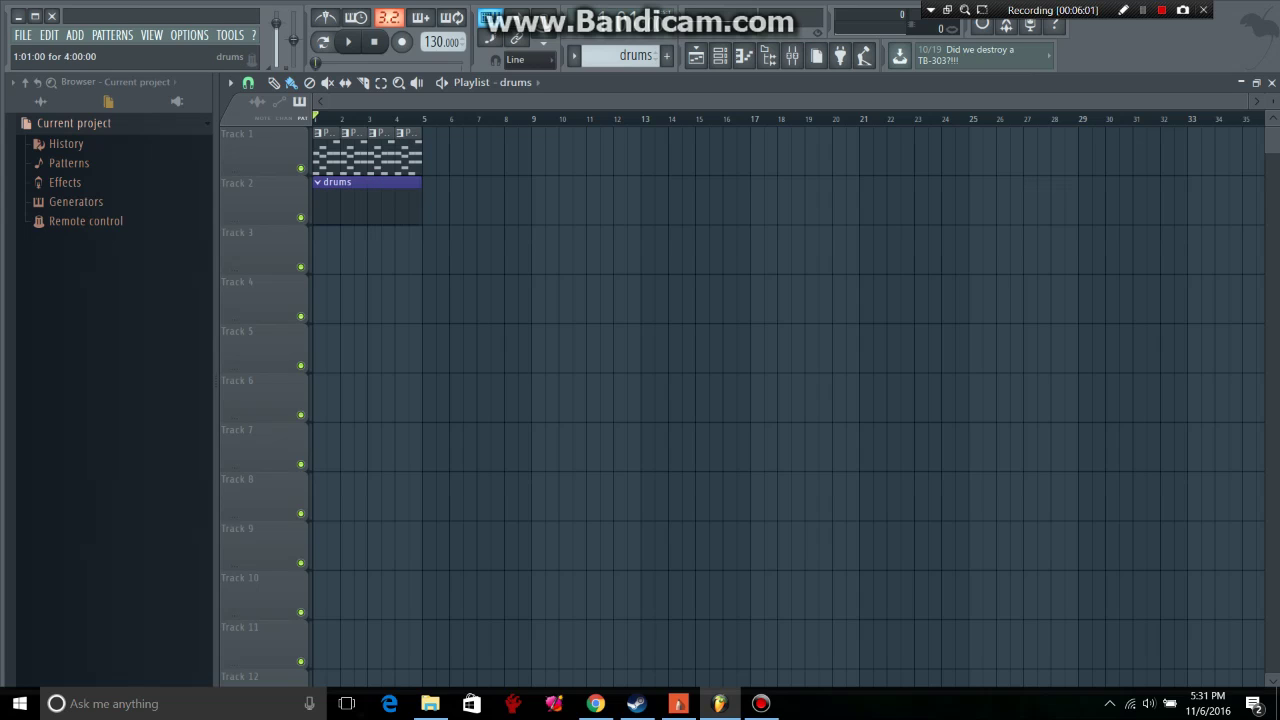
Step: View the FL Keys piano roll for the drums pattern and return to the playlist
{"action": "left_click", "coordinate": [744, 56]}
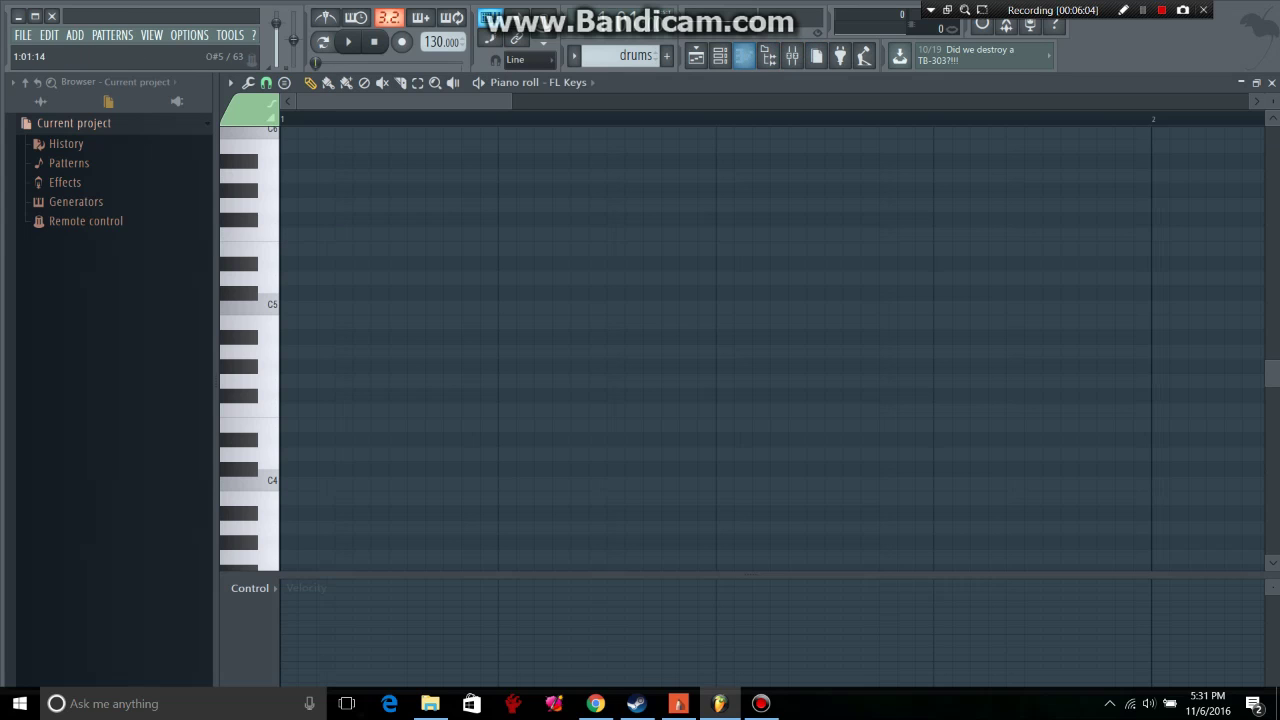
{"action": "scroll", "coordinate": [740, 345], "scroll_direction": "up", "scroll_amount": 2}
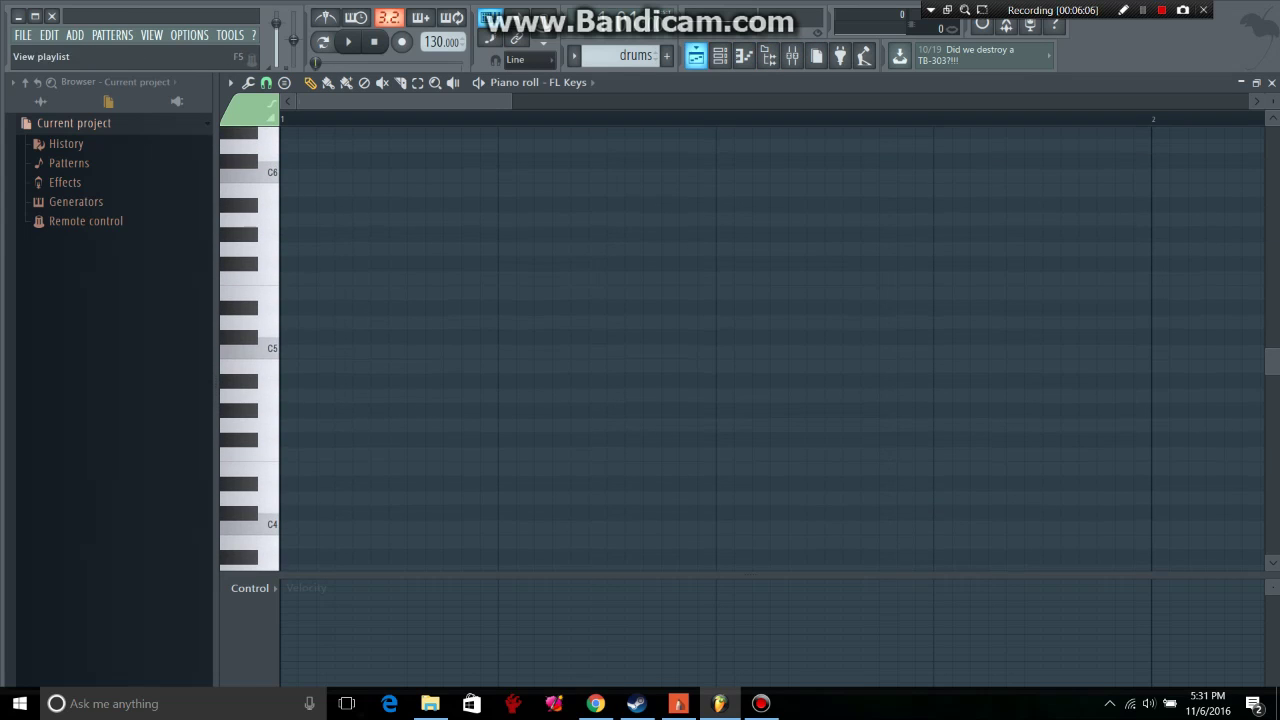
{"action": "key", "text": "F5"}
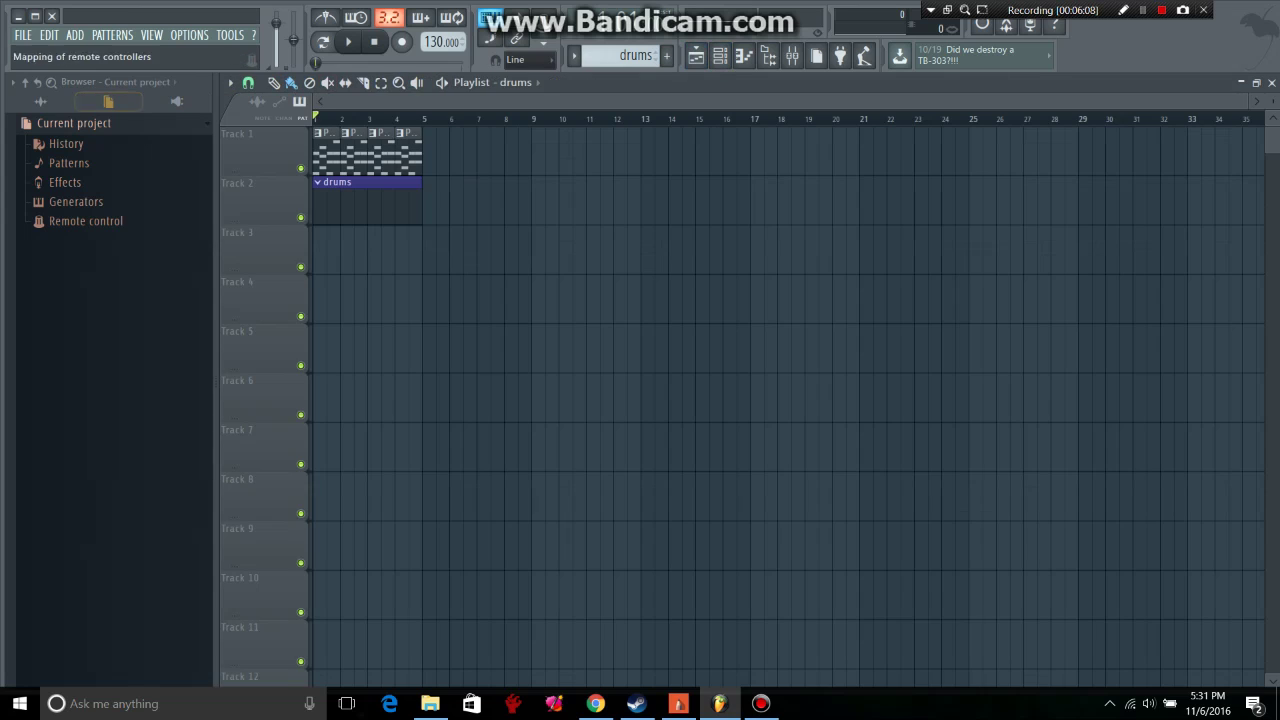
Step: Show all content folders in the browser, and open and close the tempo tapper
{"action": "left_click", "coordinate": [40, 102]}
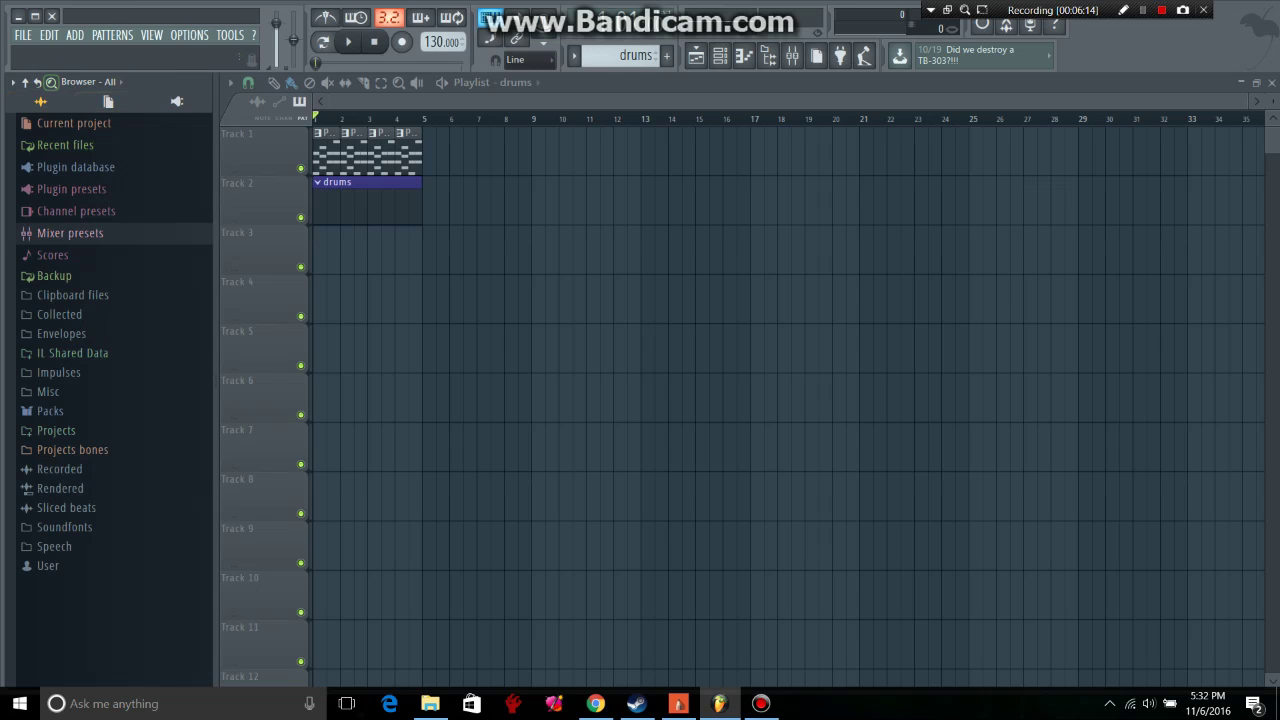
{"action": "left_click", "coordinate": [696, 56]}
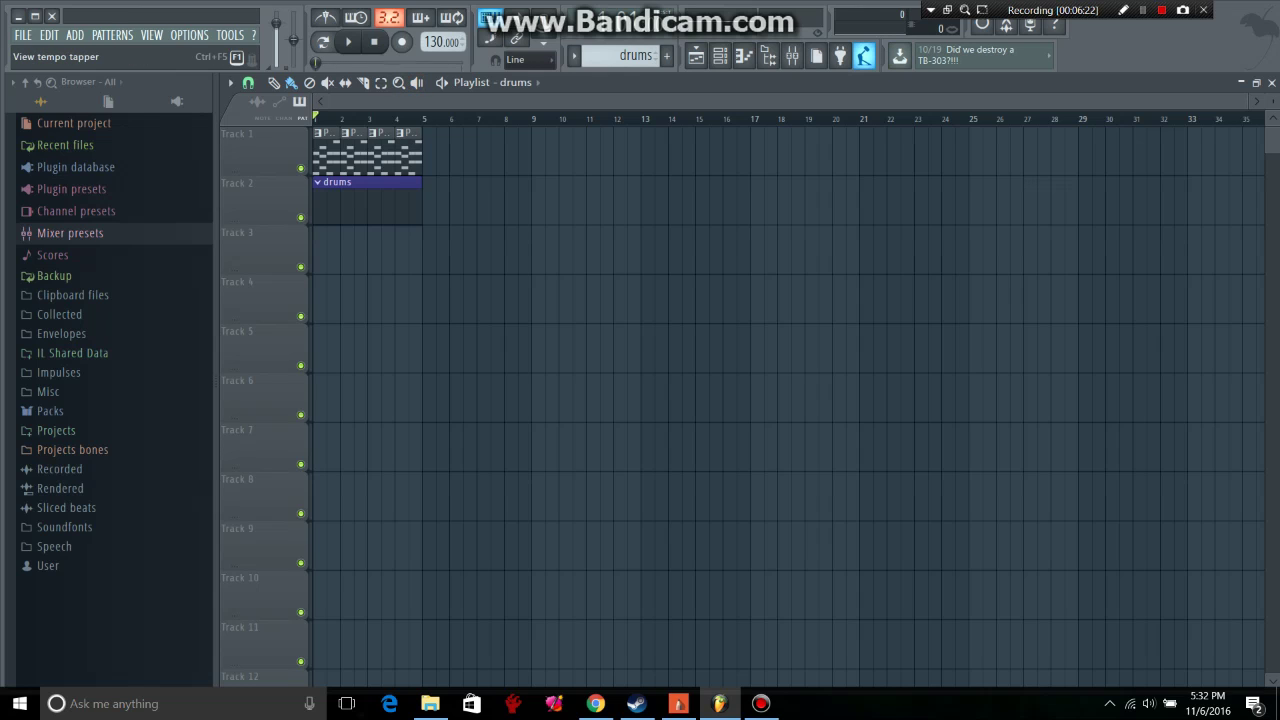
{"action": "left_click", "coordinate": [864, 55]}
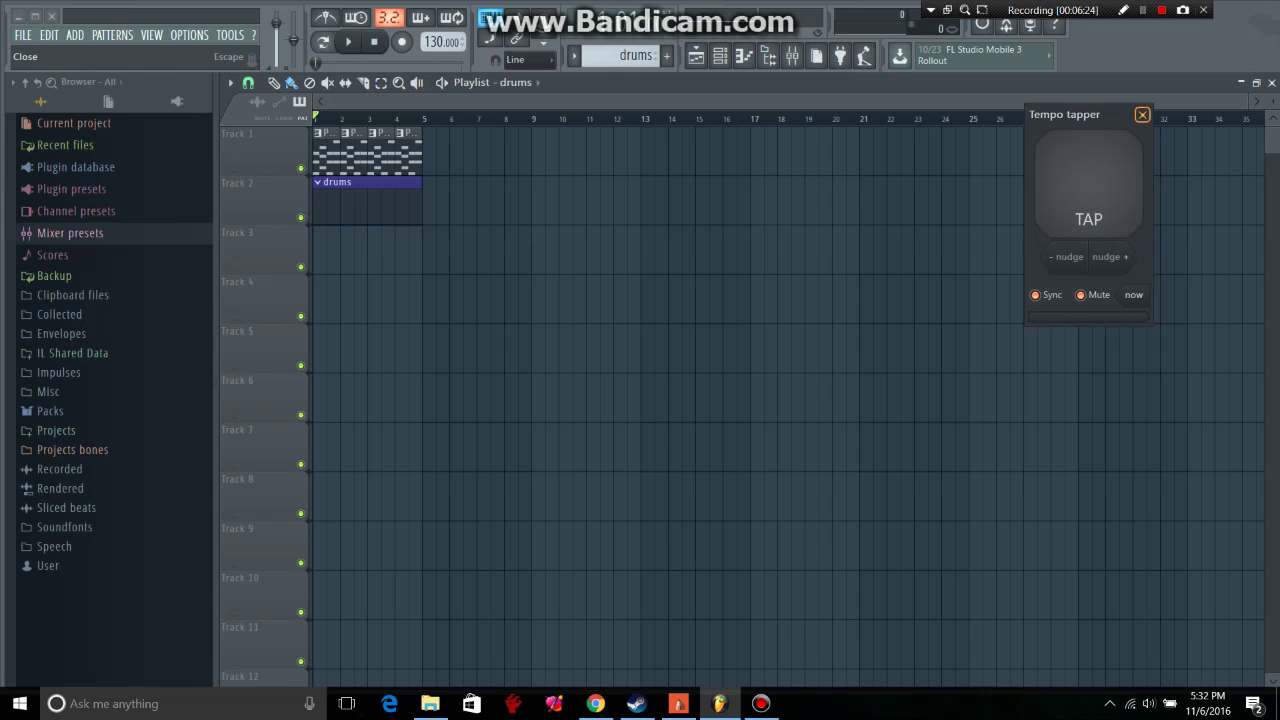
{"action": "left_click", "coordinate": [1142, 114]}
Step: Open the plugin picker, look through generator and effect categories such as Delay reverb and Visual, and close it
{"action": "left_click", "coordinate": [840, 56]}
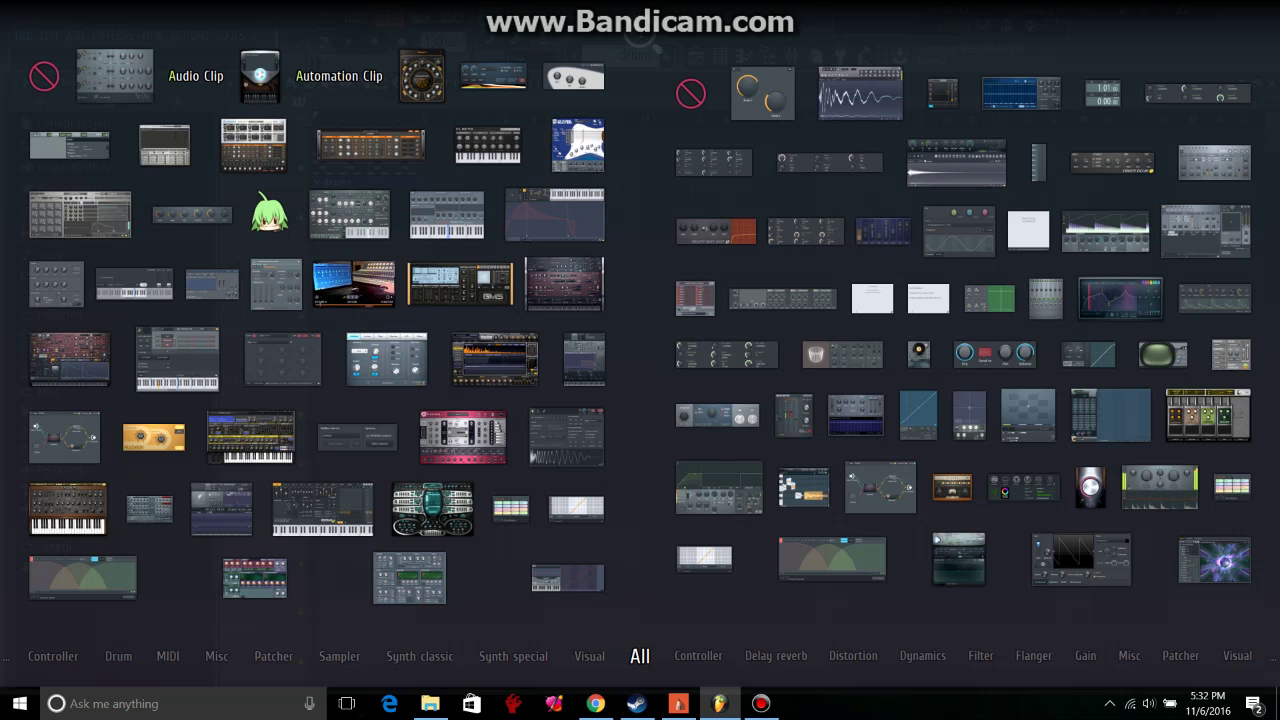
{"action": "mouse_move", "coordinate": [698, 656]}
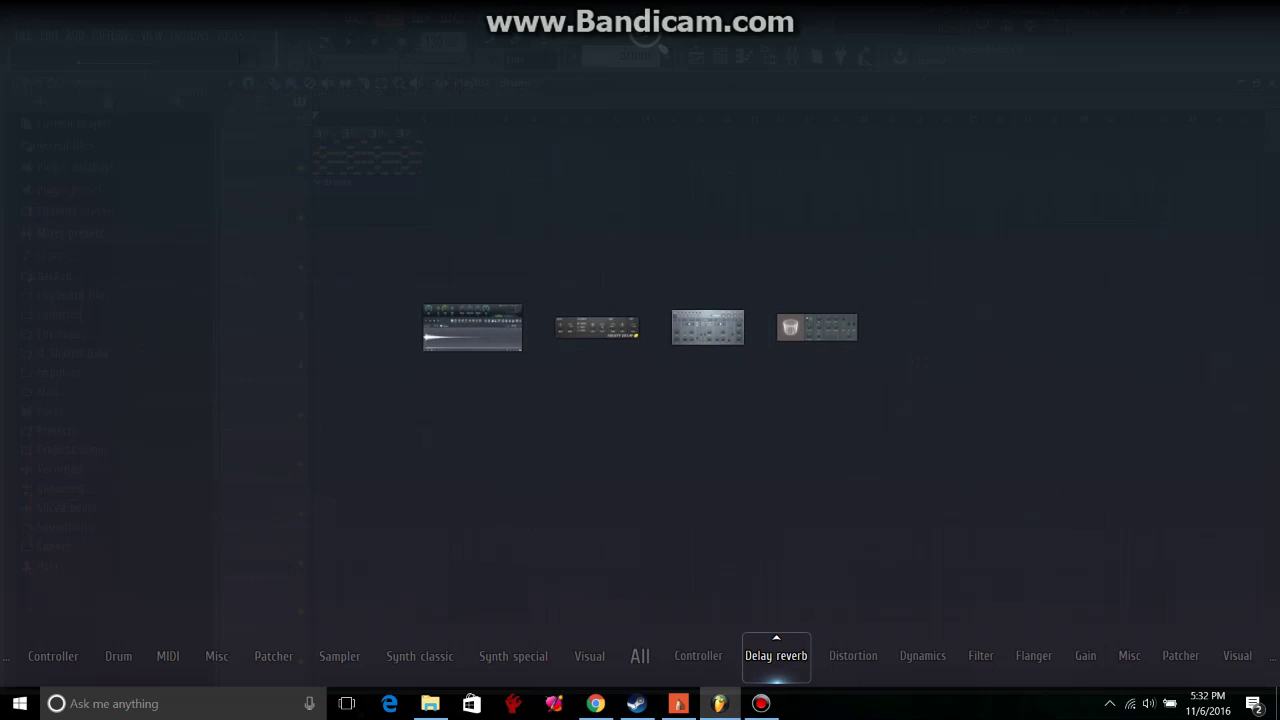
{"action": "mouse_move", "coordinate": [981, 645]}
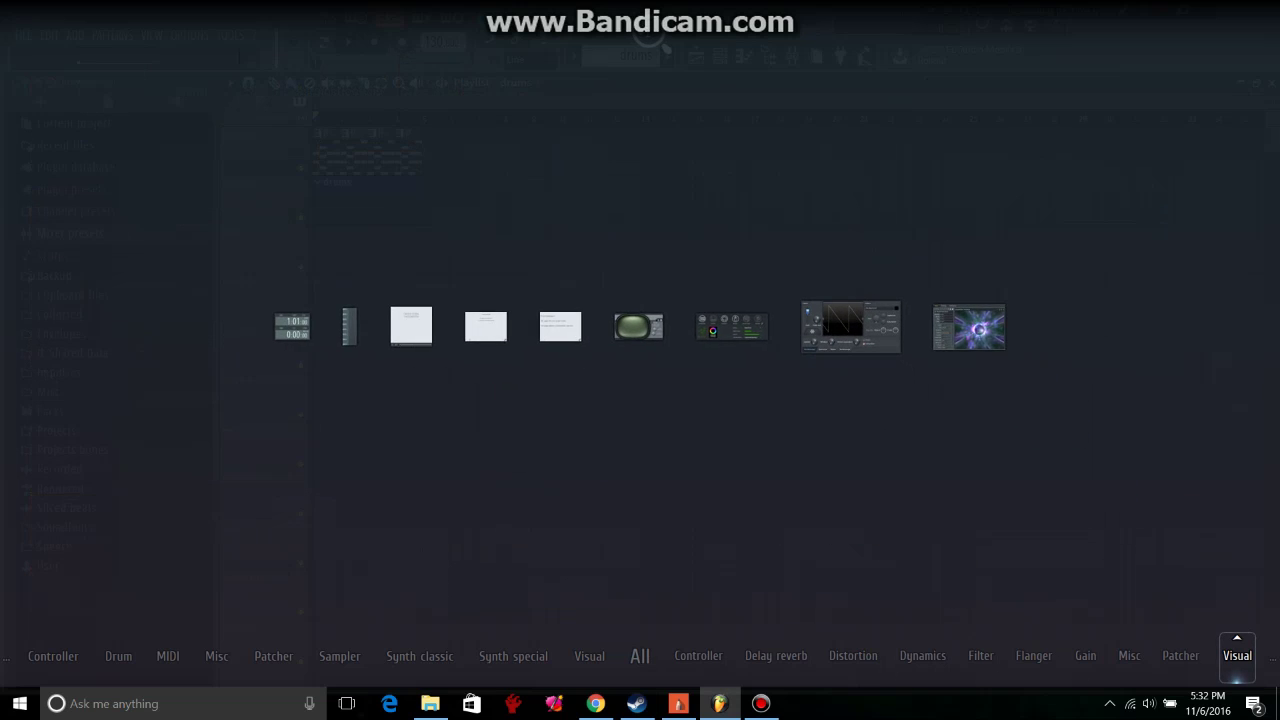
{"action": "mouse_move", "coordinate": [1034, 650]}
{"action": "mouse_move", "coordinate": [853, 650]}
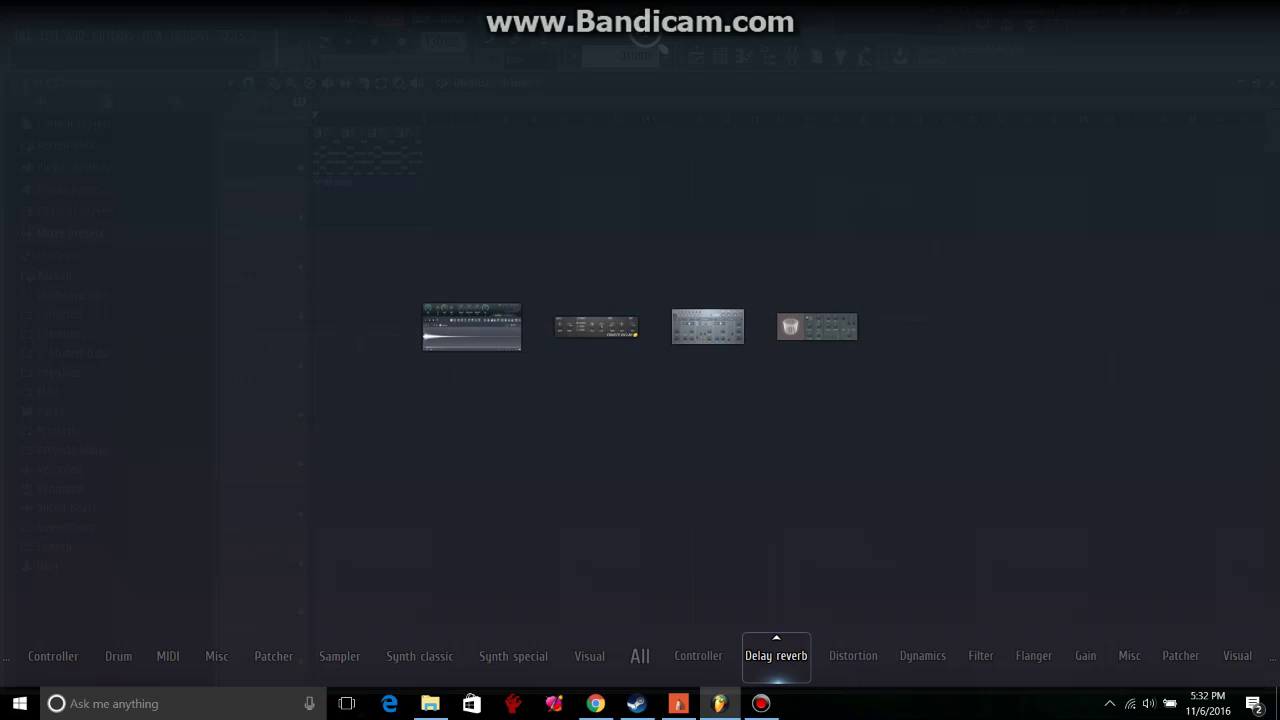
{"action": "mouse_move", "coordinate": [513, 652]}
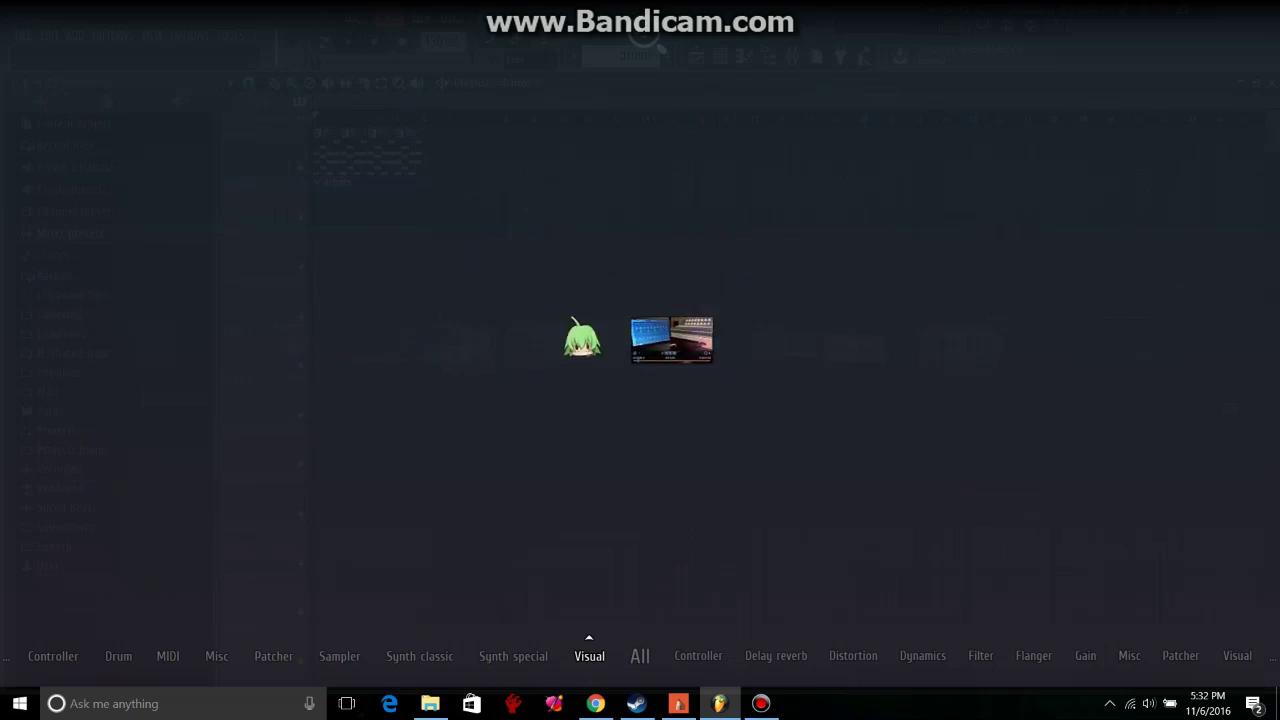
{"action": "key", "text": "Escape"}
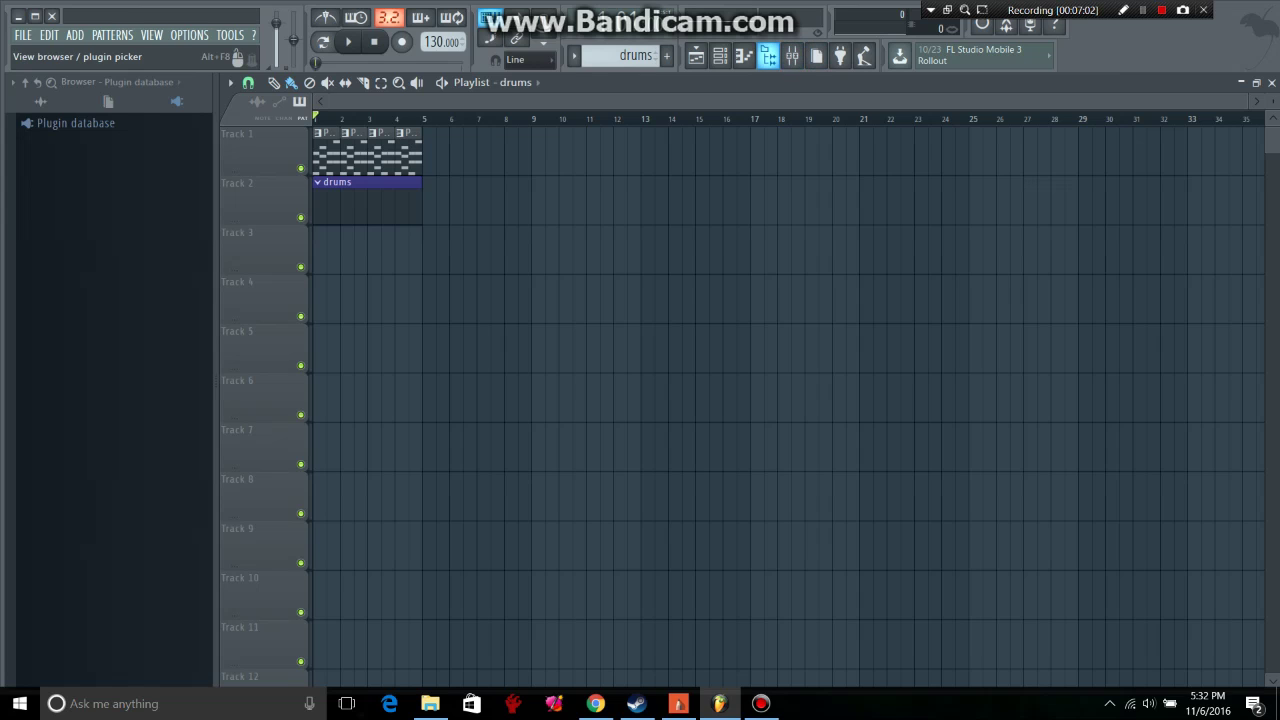
Step: Toggle the browser's visibility and leave it hidden so the playlist fills the full width
{"action": "left_click", "coordinate": [768, 56]}
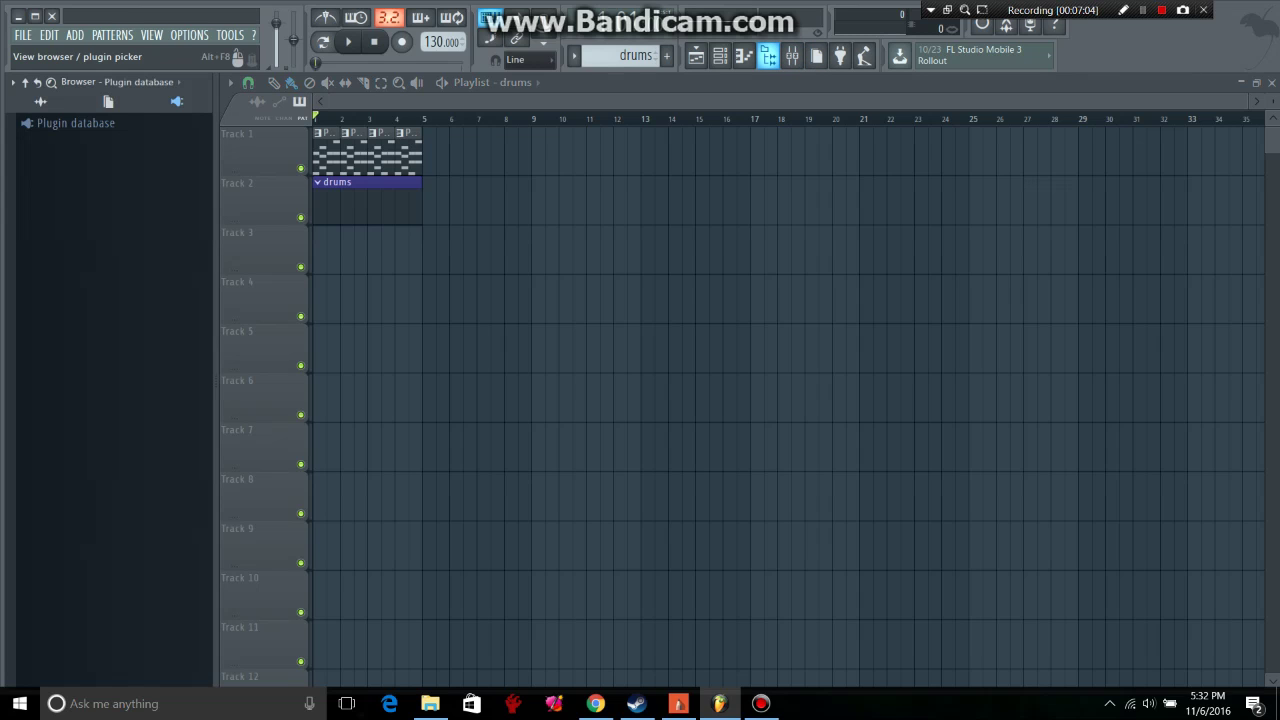
{"action": "key", "text": "alt+F8"}
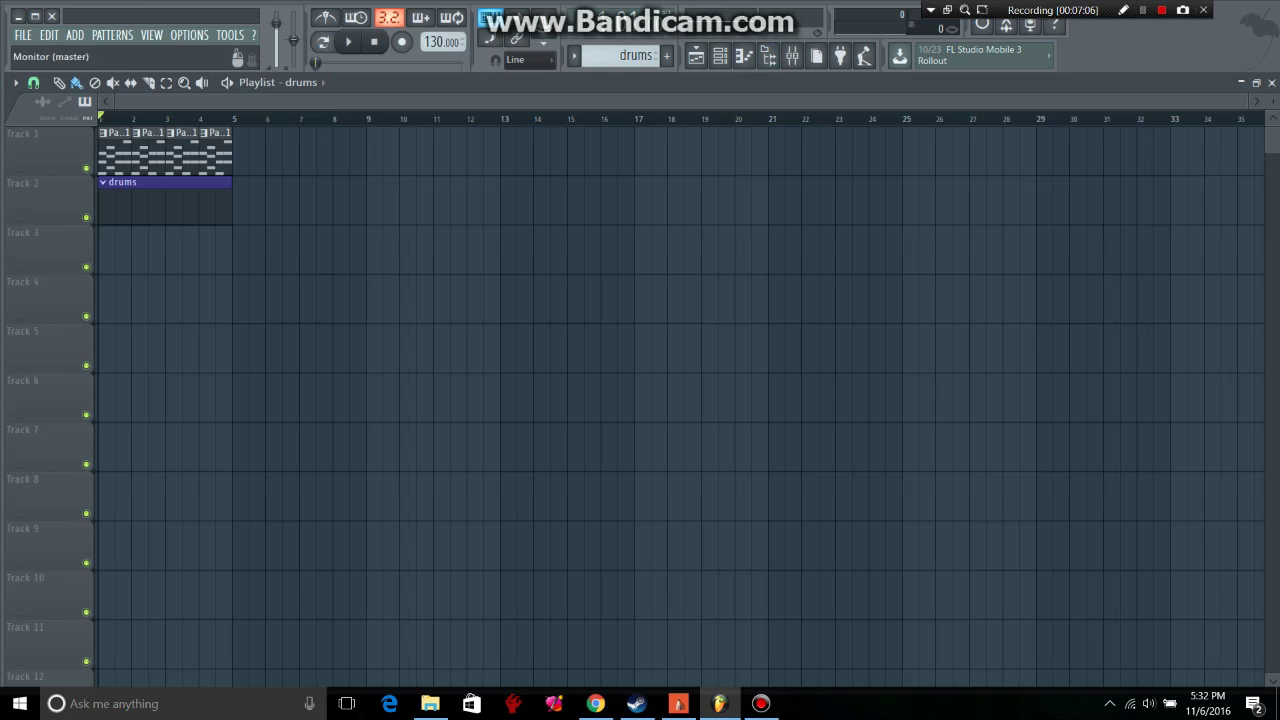
{"action": "left_click", "coordinate": [768, 56]}
{"action": "left_click", "coordinate": [768, 56]}
{"action": "left_click_drag", "start_coordinate": [1050, 10], "coordinate": [1128, 9]}
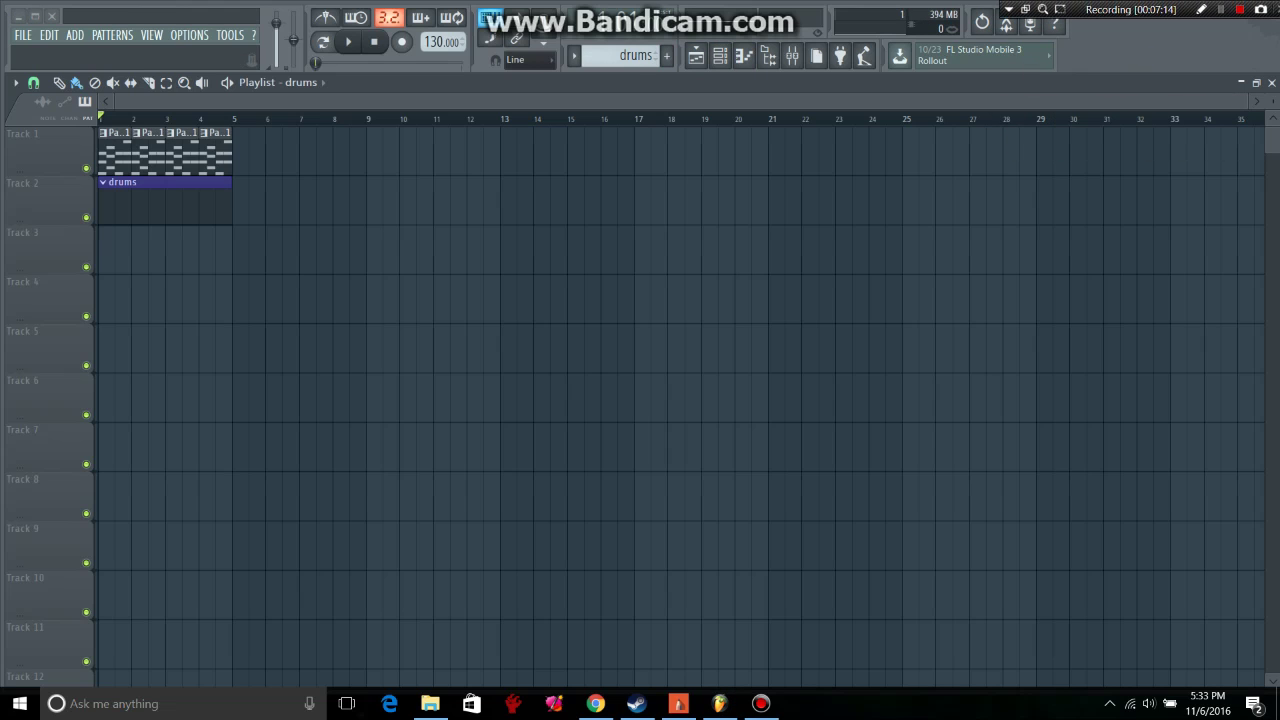
Step: Open the audio settings, examine the installed audio devices including Line (Steinberg UR22mkII), and close the settings
{"action": "left_click", "coordinate": [189, 35]}
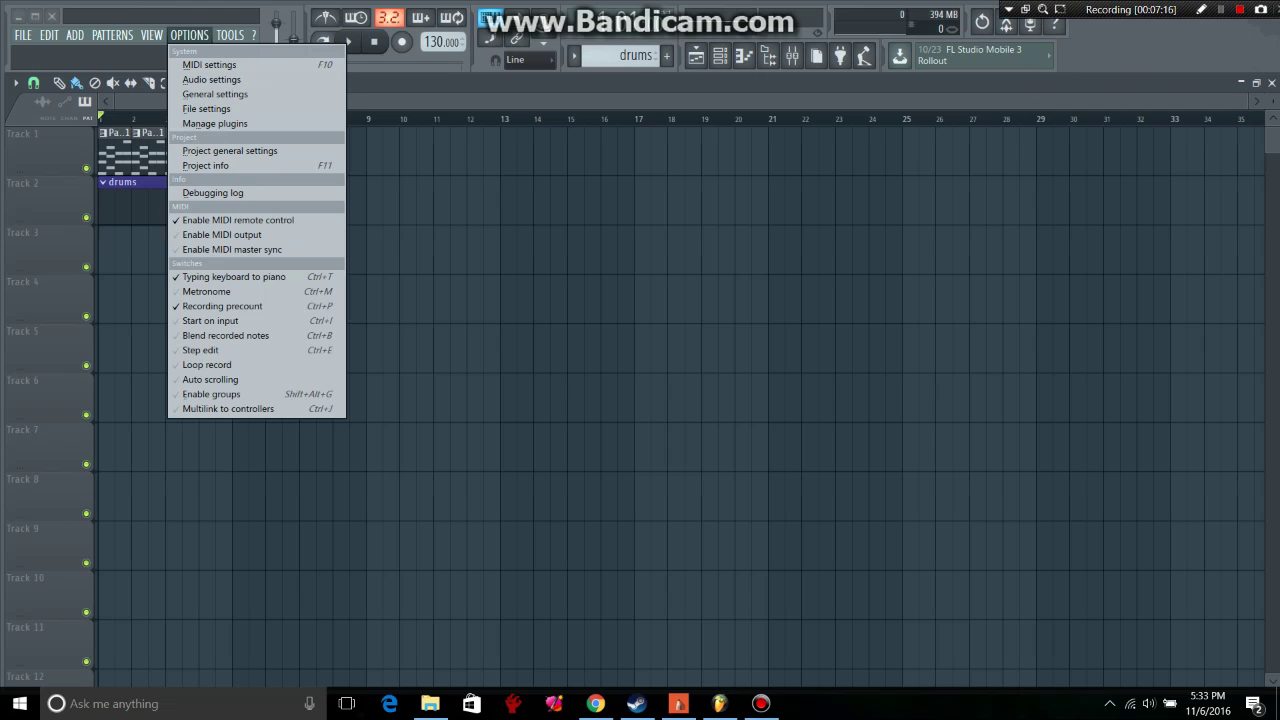
{"action": "key", "text": "Down"}
{"action": "key", "text": "Down"}
{"action": "key", "text": "Return"}
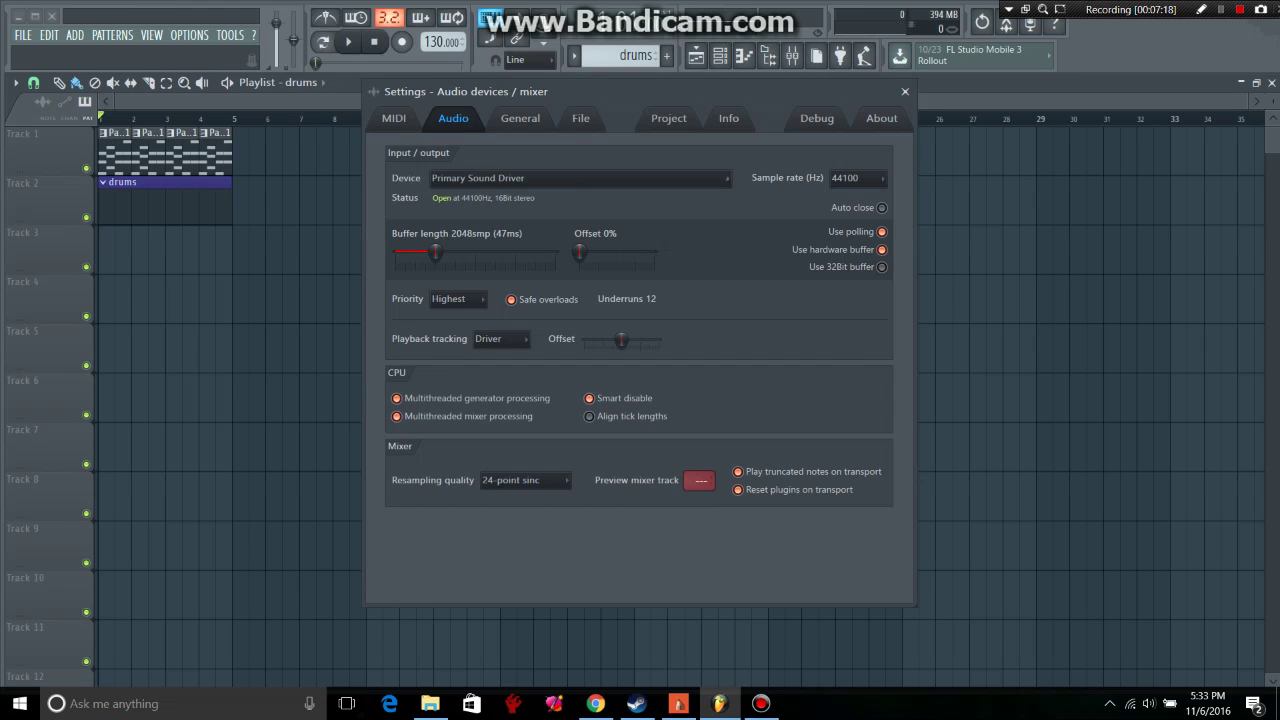
{"action": "left_click_drag", "start_coordinate": [640, 92], "coordinate": [614, 159]}
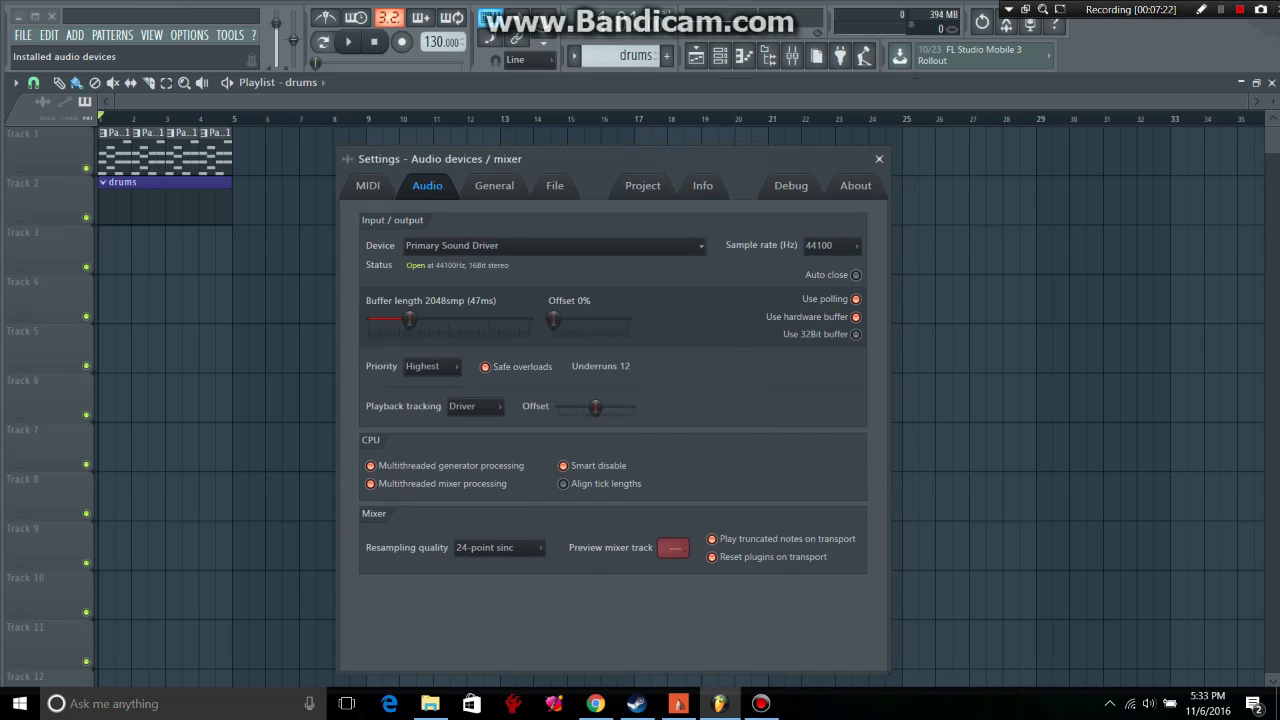
{"action": "left_click", "coordinate": [555, 246]}
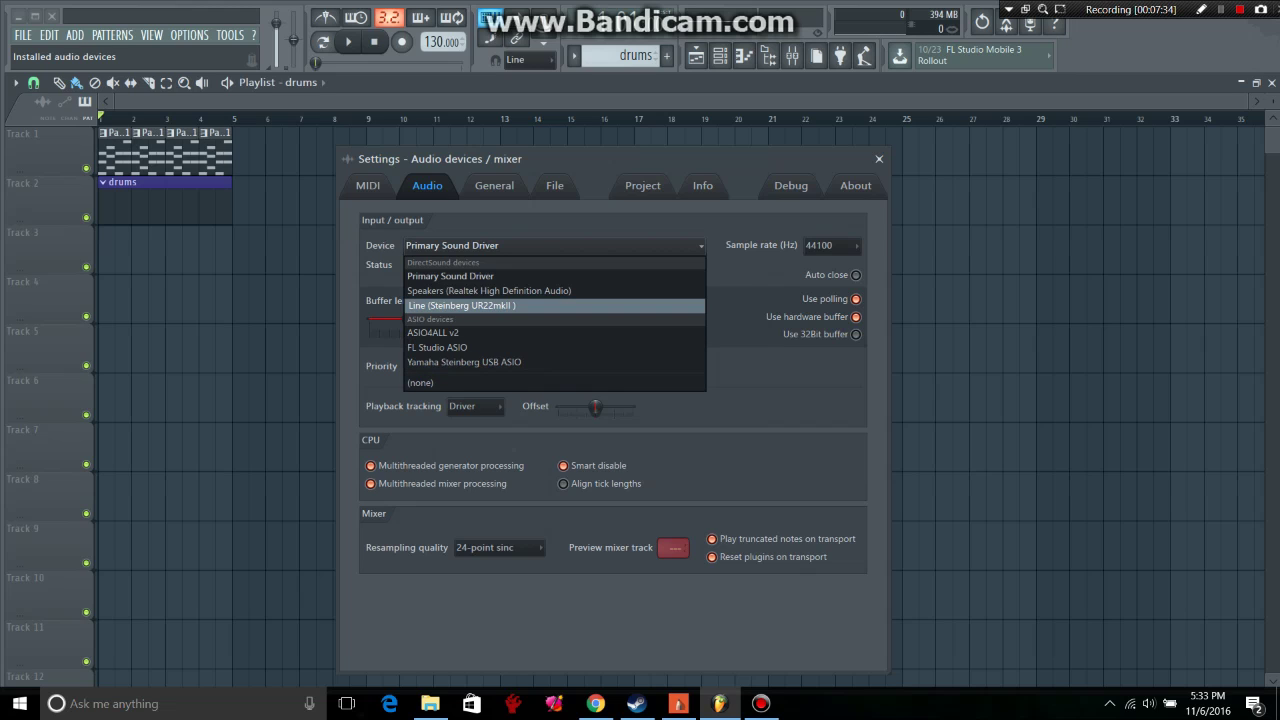
{"action": "left_click", "coordinate": [461, 306]}
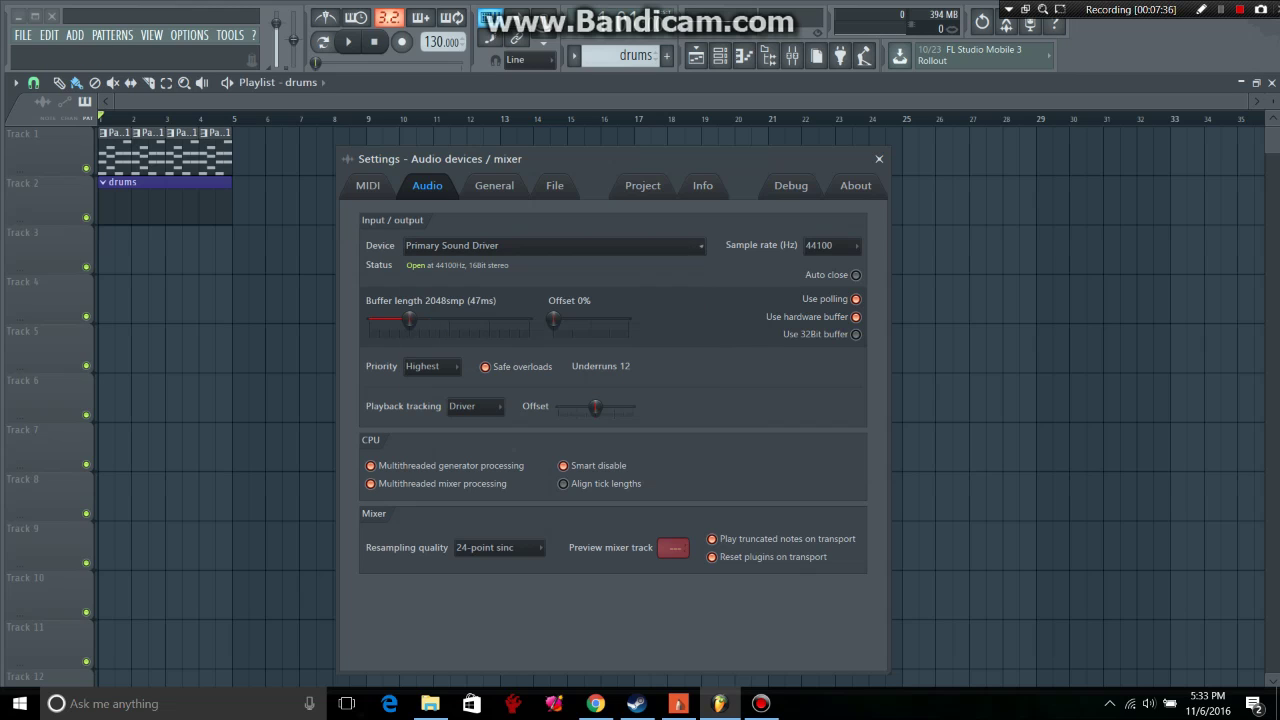
{"action": "left_click", "coordinate": [879, 159]}
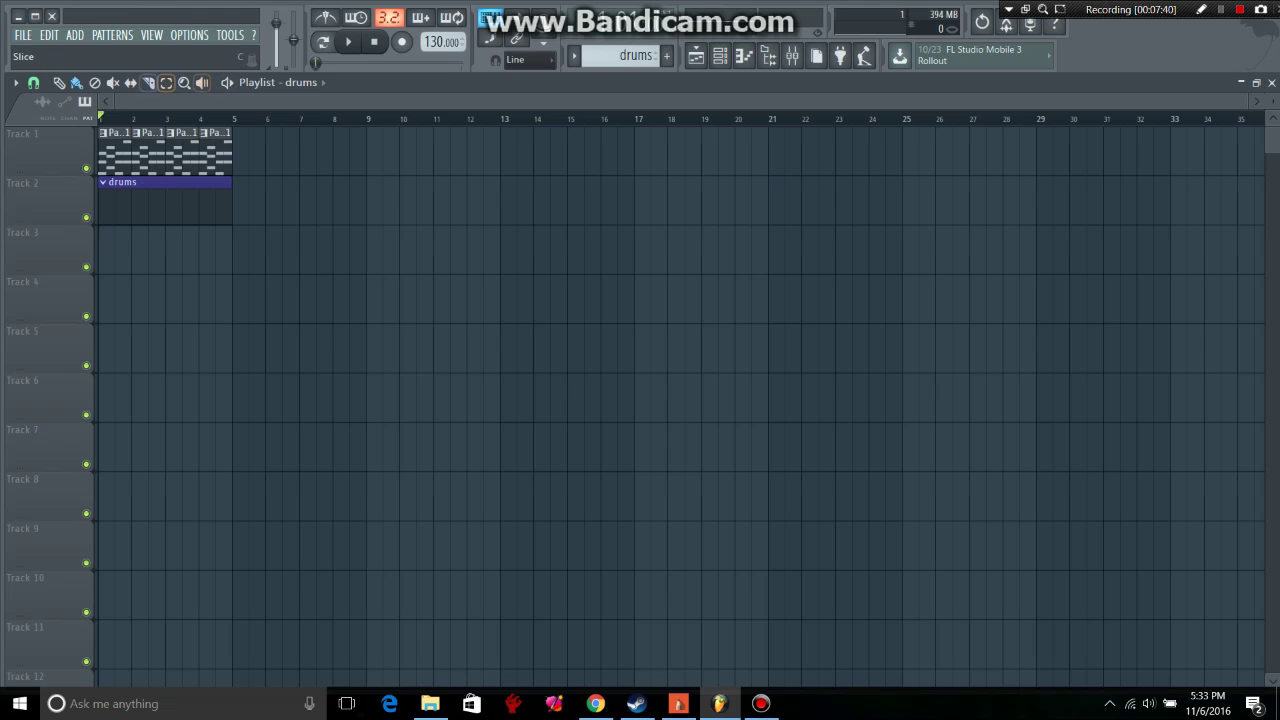
{"action": "left_click", "coordinate": [15, 82]}
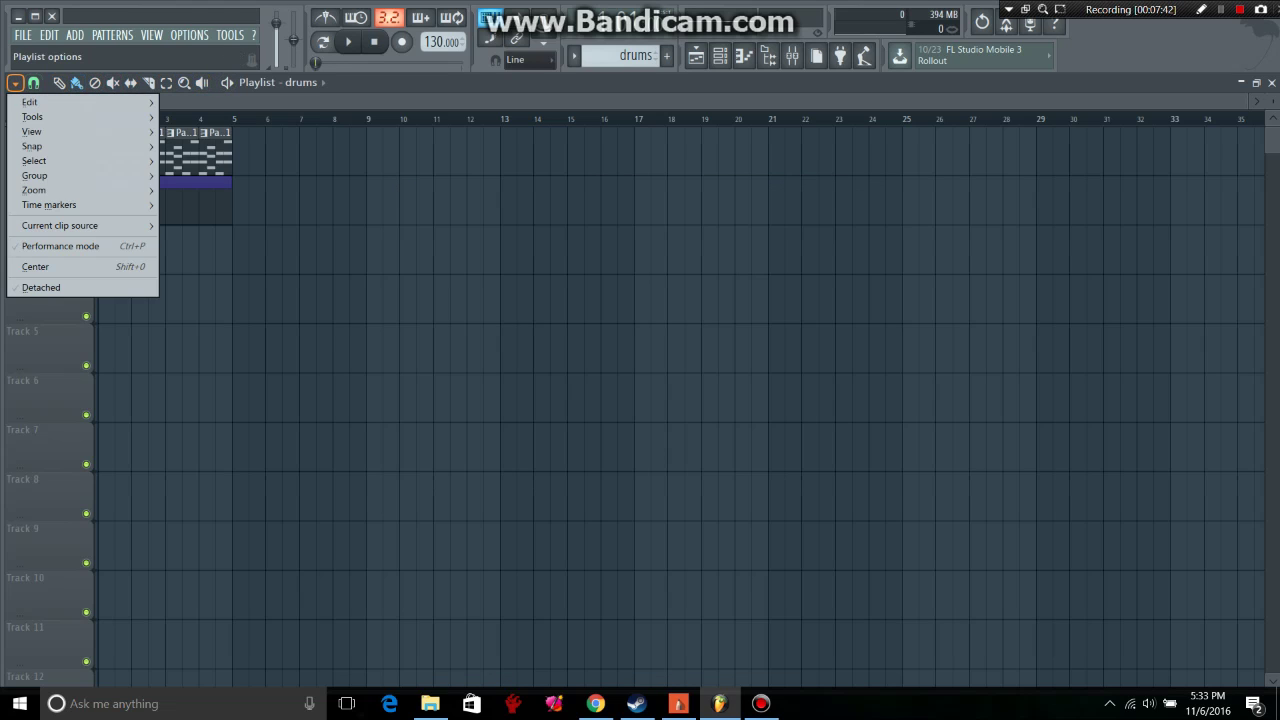
{"action": "left_click", "coordinate": [15, 82]}
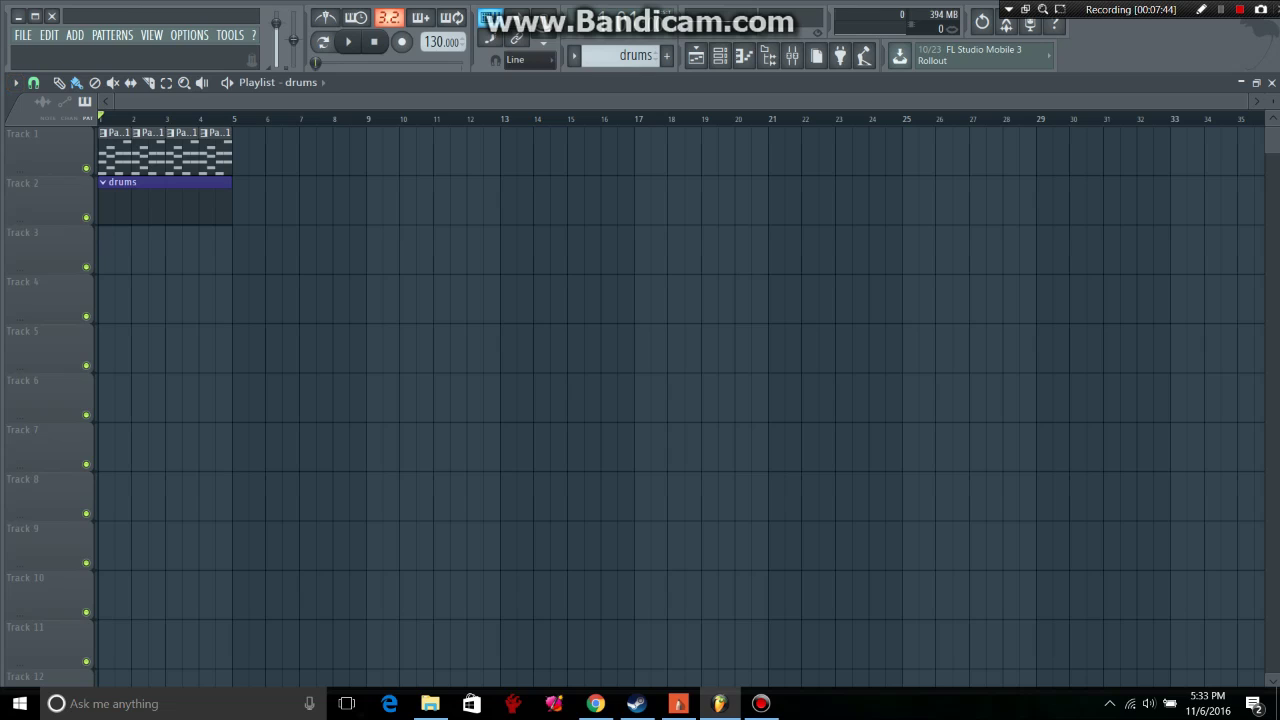